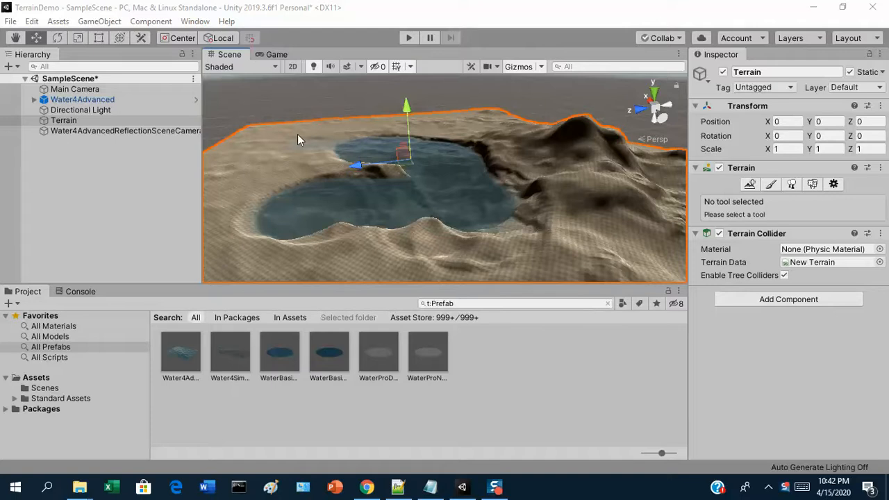
Select the Terrain object and switch its paint tool to Paint Texture.
left_click(86, 123)
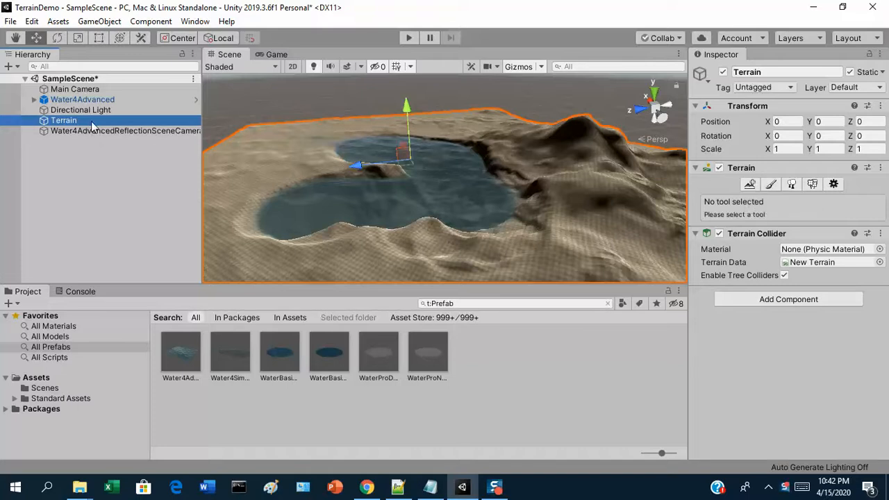
left_click(771, 184)
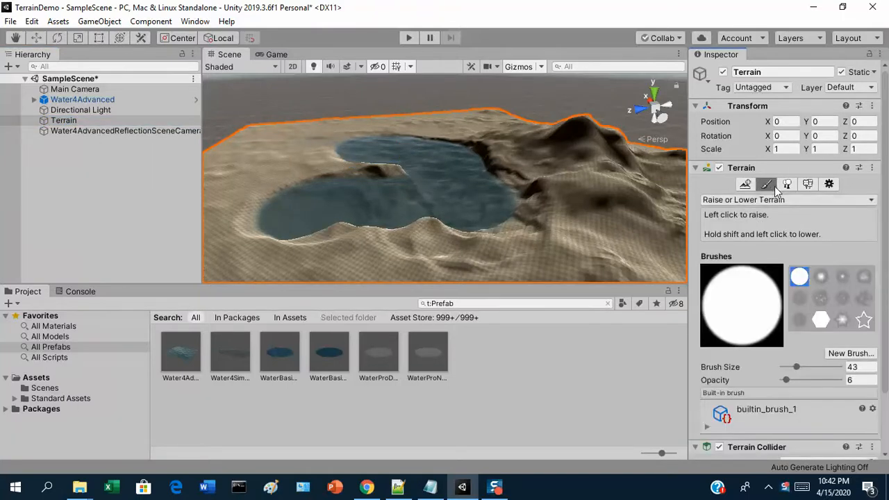
left_click(755, 200)
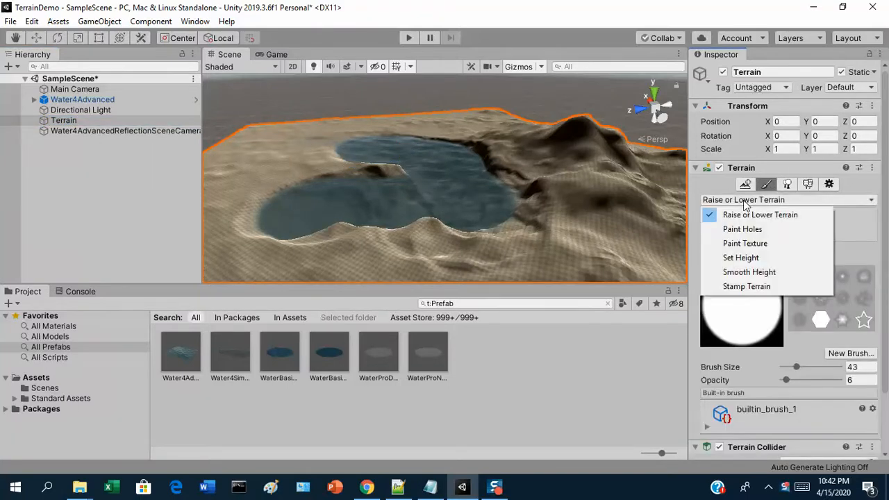
left_click(739, 244)
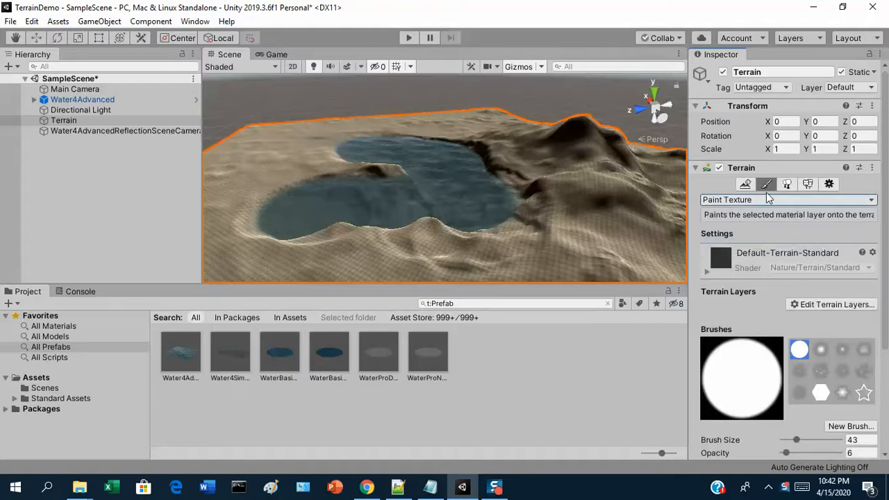
Create a first terrain layer using the GrassHillAlbedo texture.
left_click(832, 310)
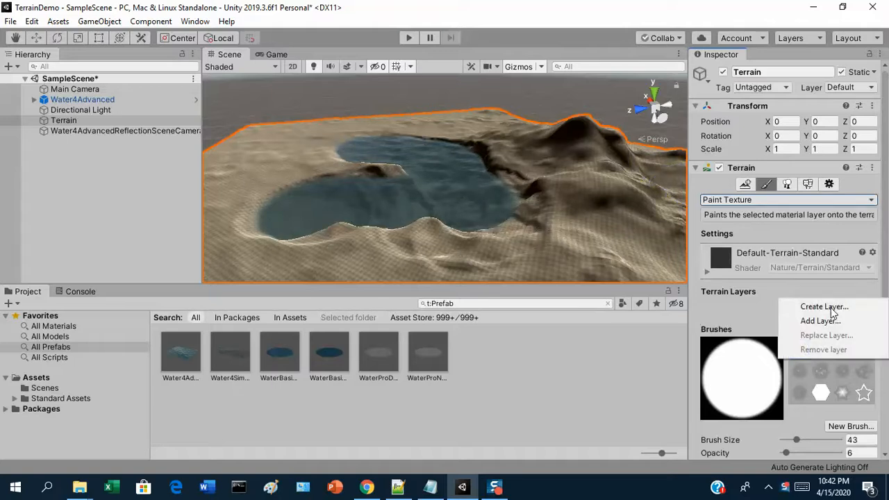
left_click(824, 307)
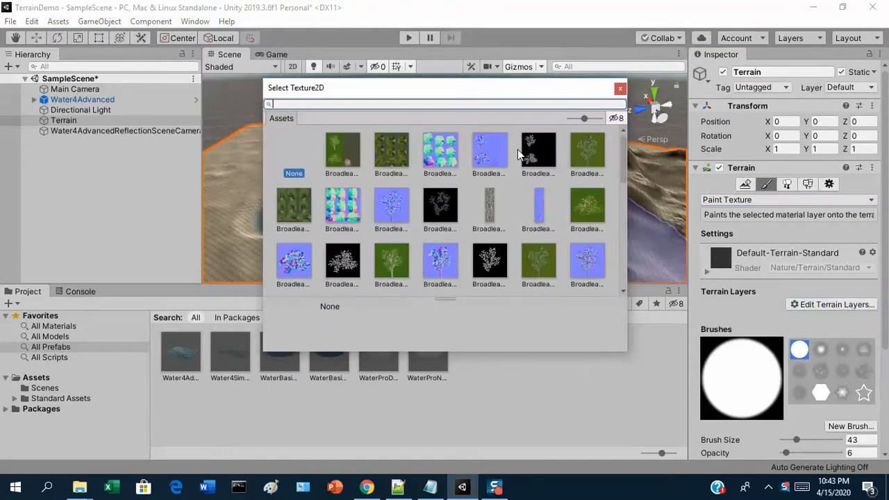
left_click_drag(621, 151, 622, 207)
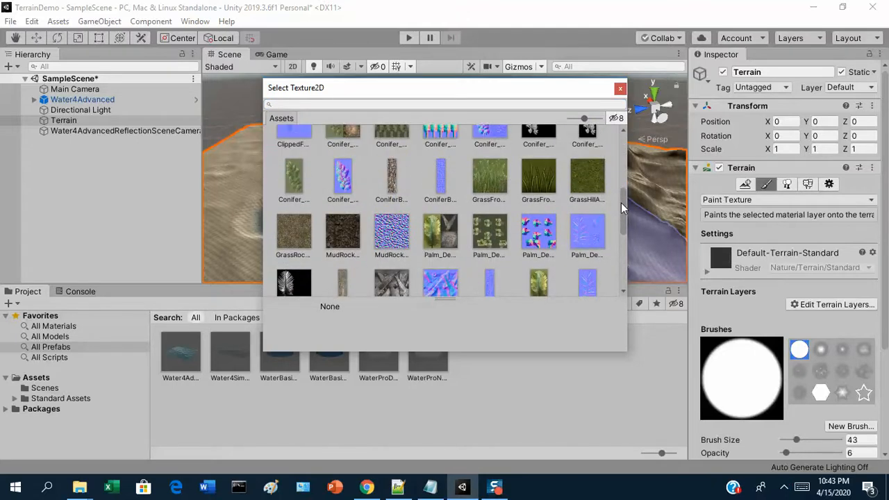
left_click_drag(622, 207, 620, 200)
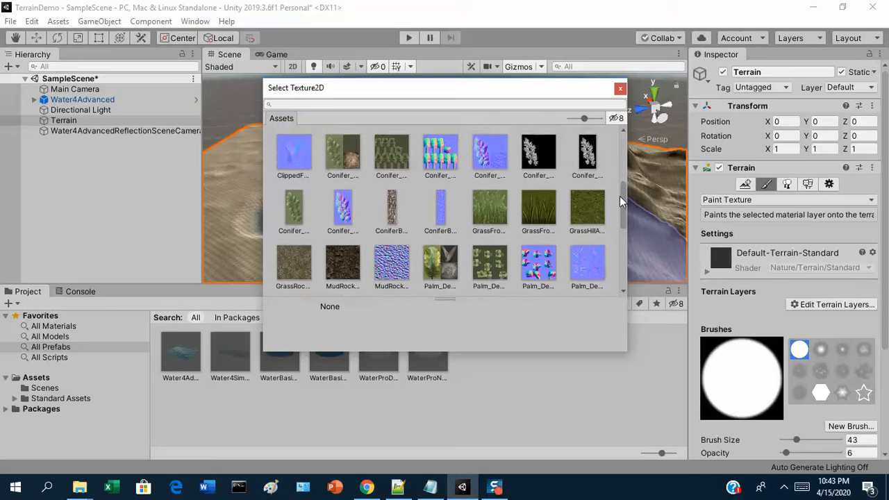
scroll(620, 196, "down", 1)
left_click(596, 203)
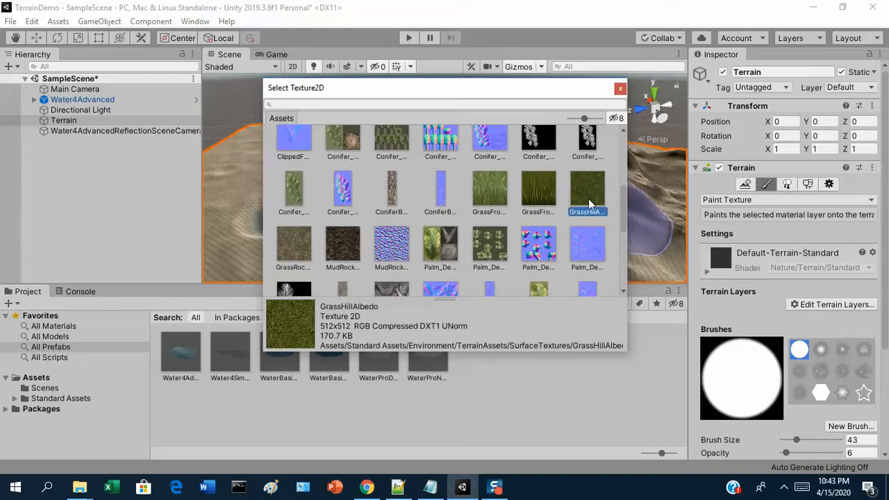
mouse_move(620, 202)
left_mouse_down()
mouse_move(630, 143)
mouse_move(630, 203)
left_mouse_up()
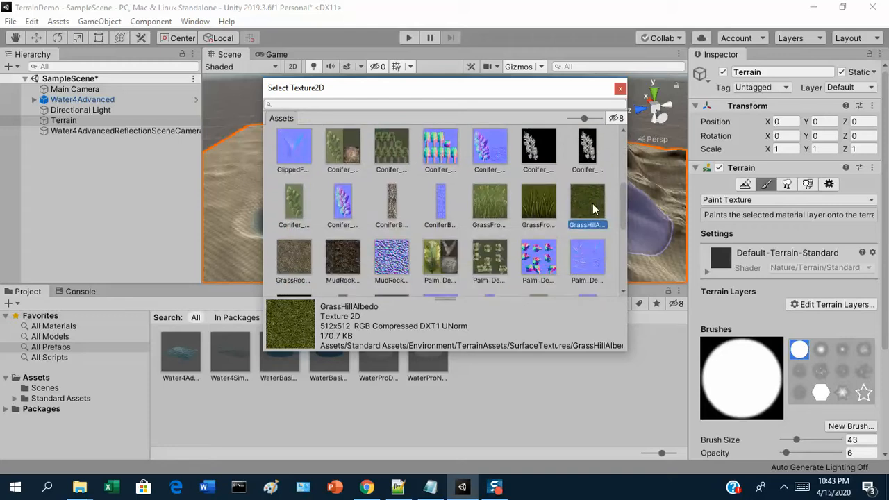
double_click(592, 203)
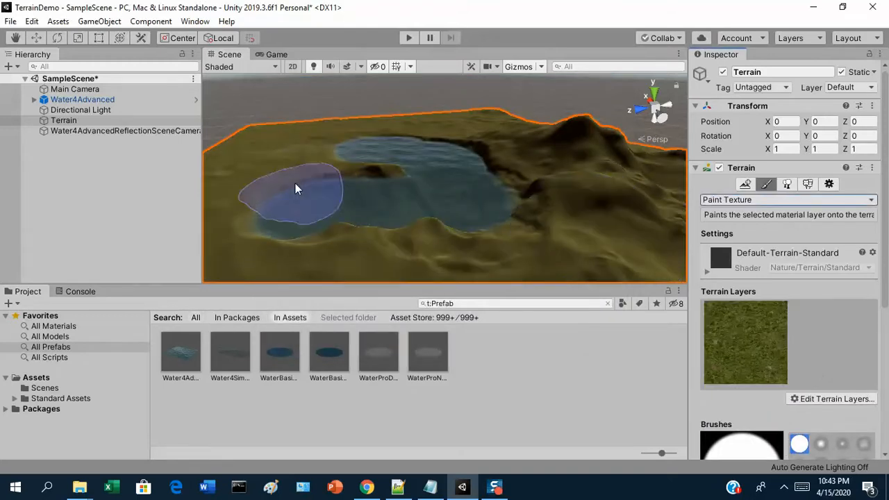
right_click_drag(603, 207, 675, 208)
scroll(493, 223, "up", 5)
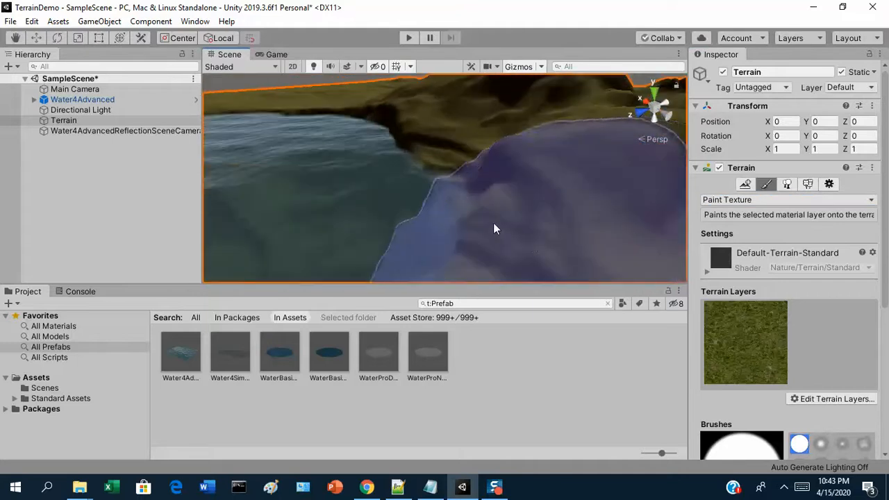
scroll(493, 223, "down", 4)
scroll(475, 250, "down", 3)
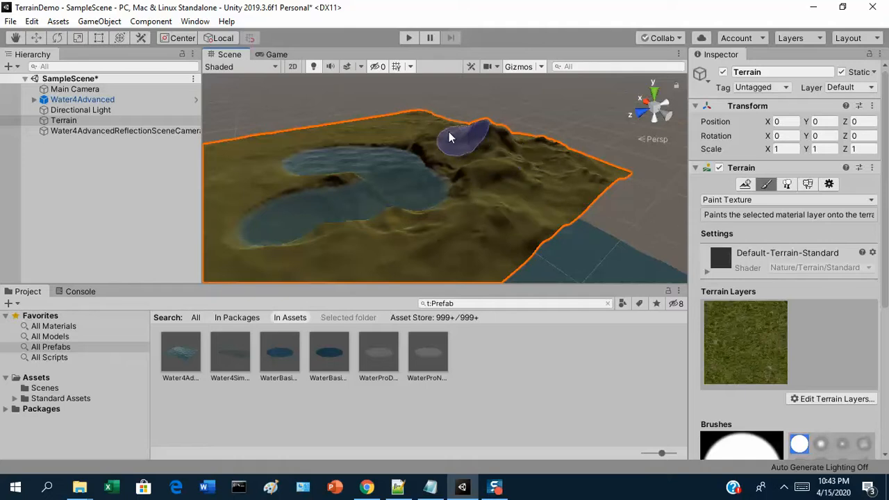
left_click(815, 402)
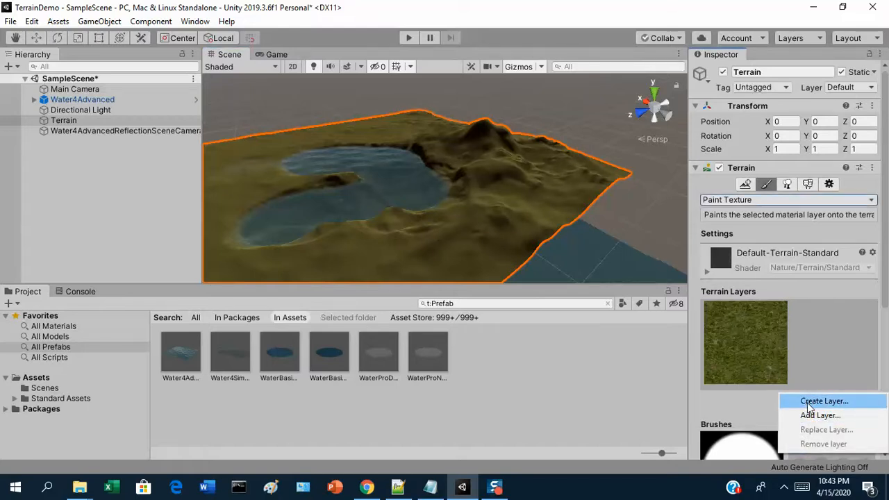
left_click(820, 415)
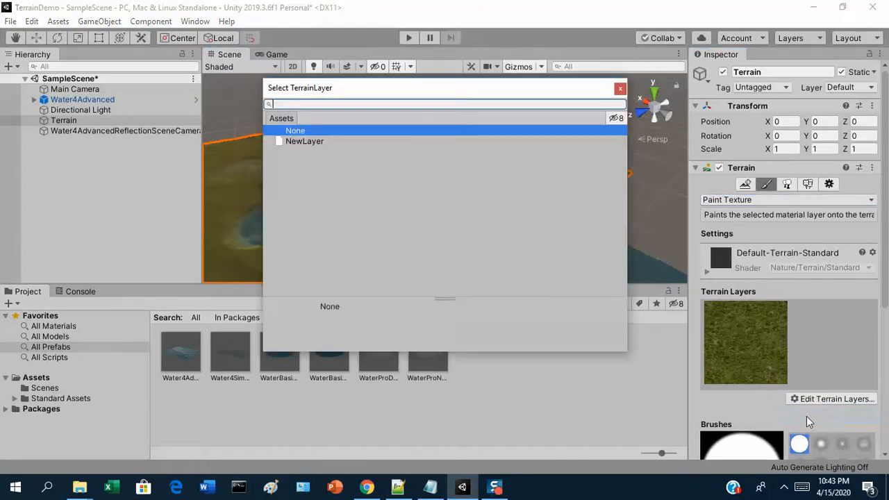
left_click(619, 90)
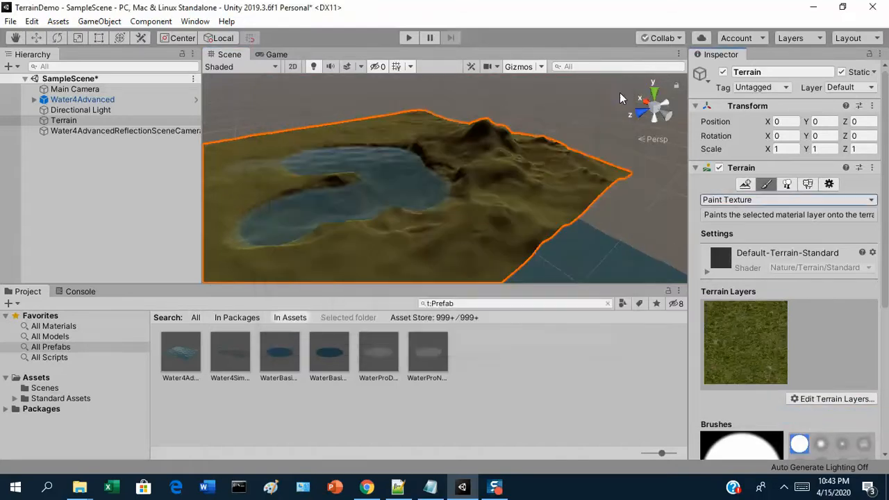
Create a second terrain layer using the GrassRockyAlbedo texture.
left_click(816, 399)
left_click(804, 400)
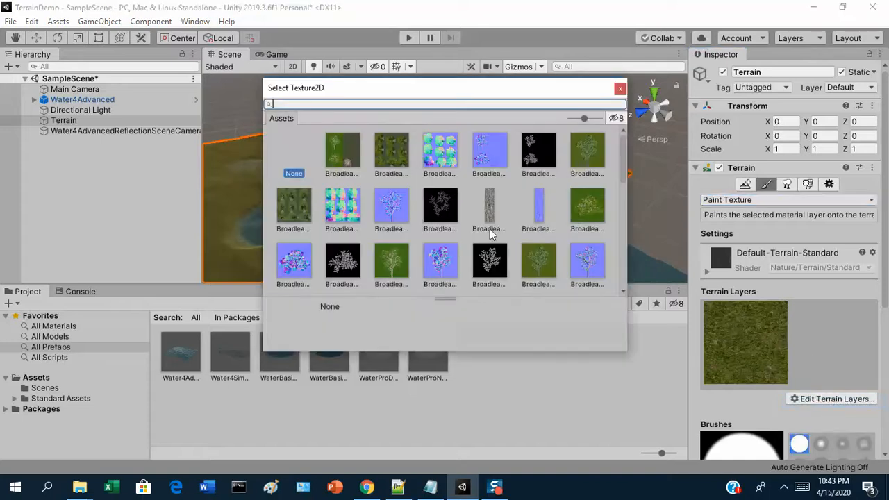
left_click_drag(619, 157, 626, 207)
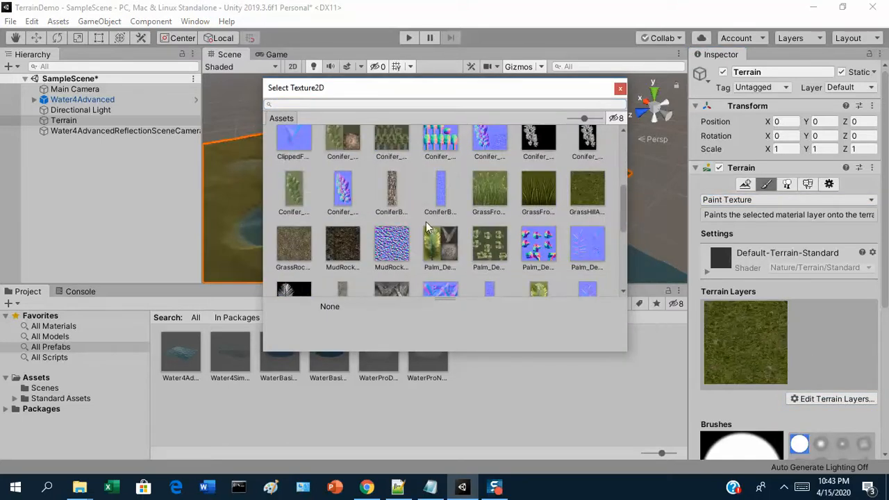
left_click(297, 243)
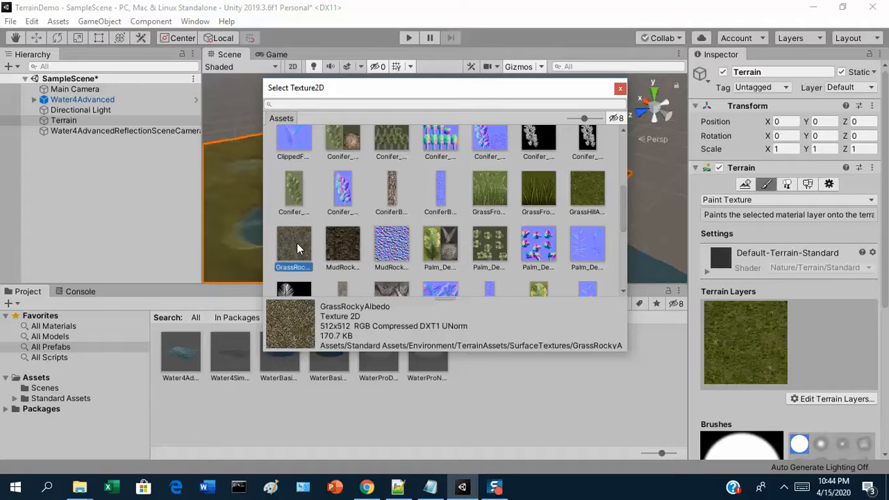
double_click(296, 242)
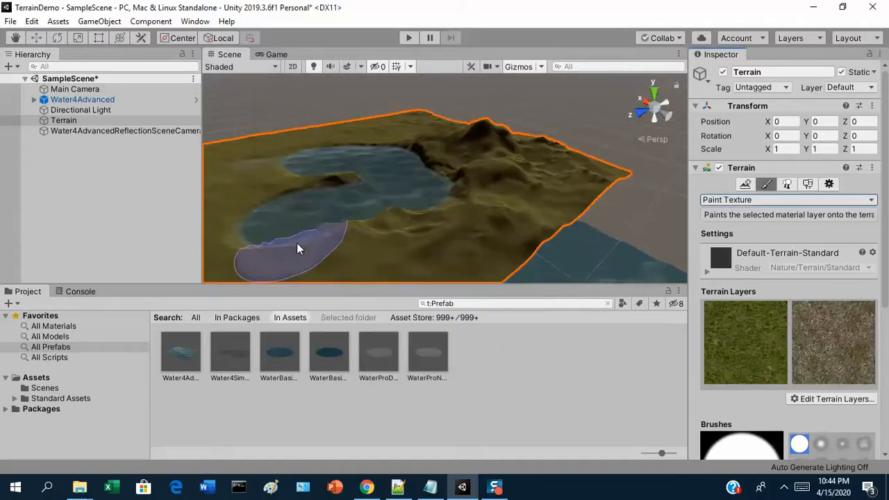
Select the rocky grass terrain layer and review its texture map and tiling settings.
scroll(884, 298, "down", 3)
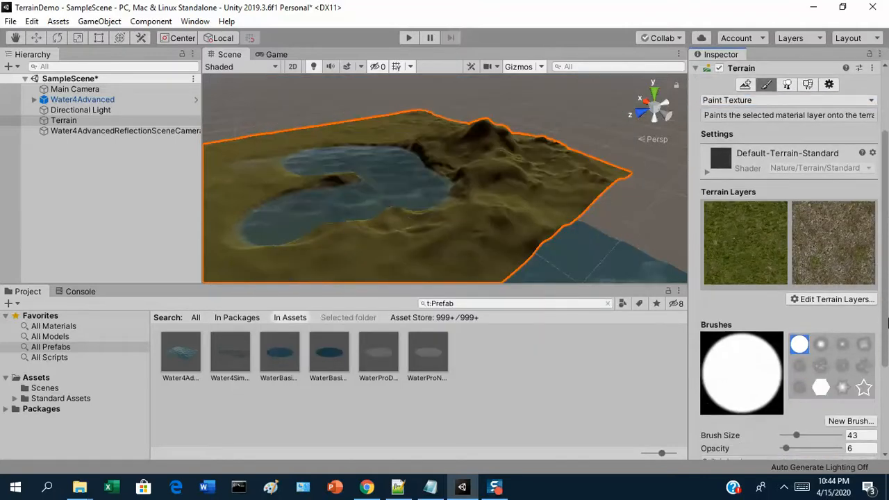
left_click(834, 254)
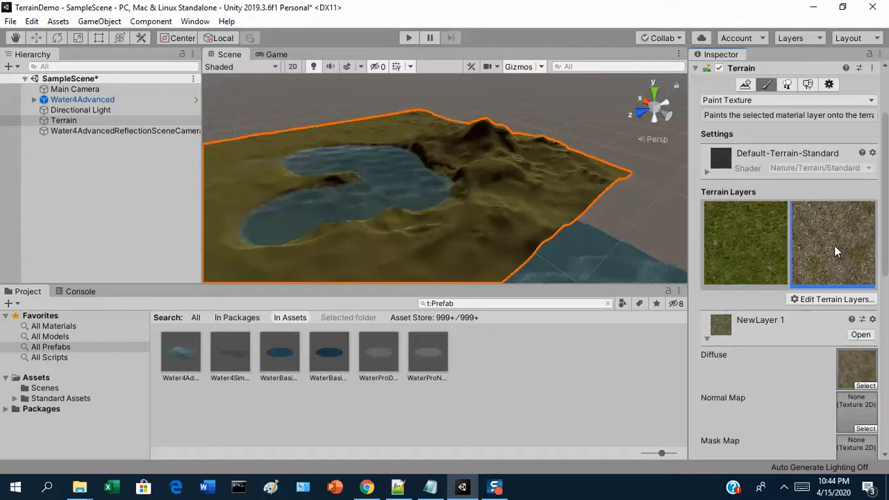
scroll(888, 313, "down", 3)
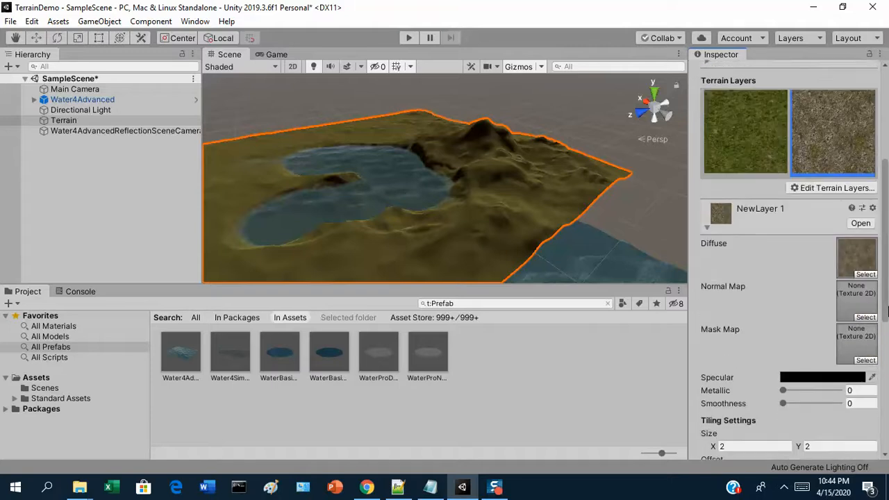
scroll(888, 312, "down", 1)
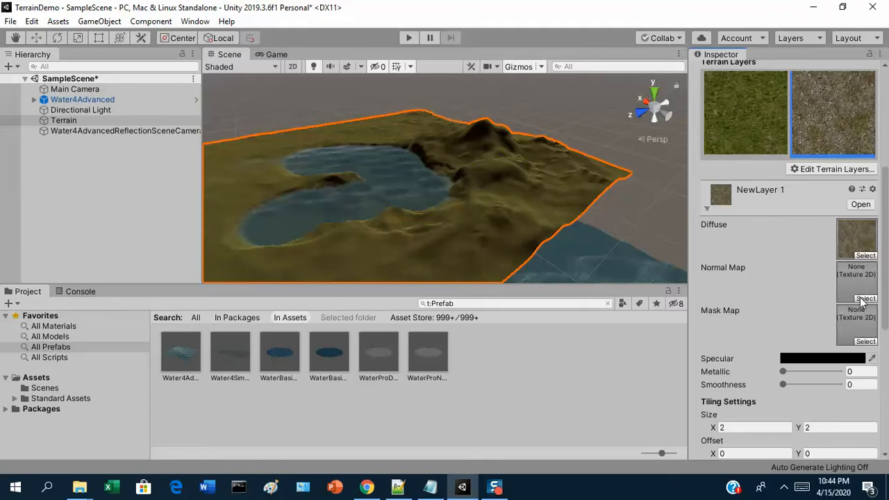
Examine the mountain beside the lake up close from different angles.
scroll(471, 164, "down", 3)
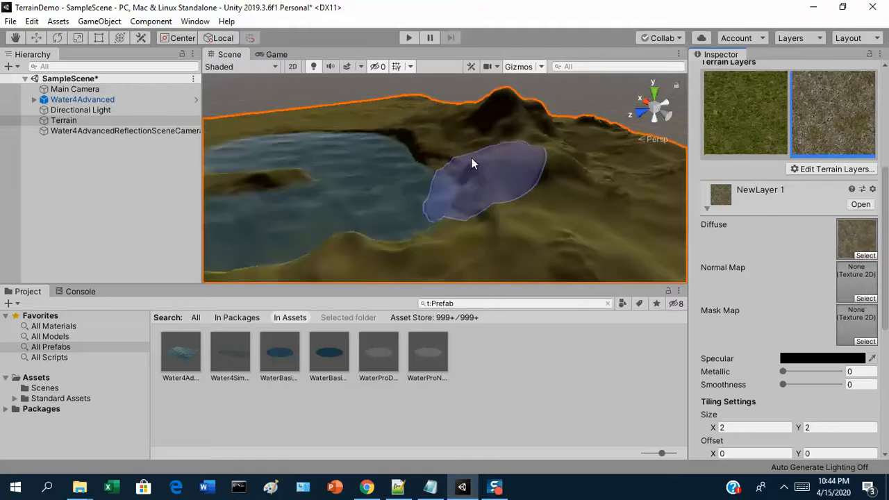
scroll(473, 160, "up", 4)
scroll(489, 150, "down", 4)
mouse_move(475, 151)
right_mouse_down()
mouse_move(530, 90)
mouse_move(508, 141)
right_mouse_up()
scroll(514, 154, "down", 5)
scroll(508, 166, "up", 4)
scroll(498, 161, "down", 4)
right_click_drag(463, 151, 615, 149)
Choose the rocky grass layer for painting, with brush size 9 and opacity 40.
left_click(762, 130)
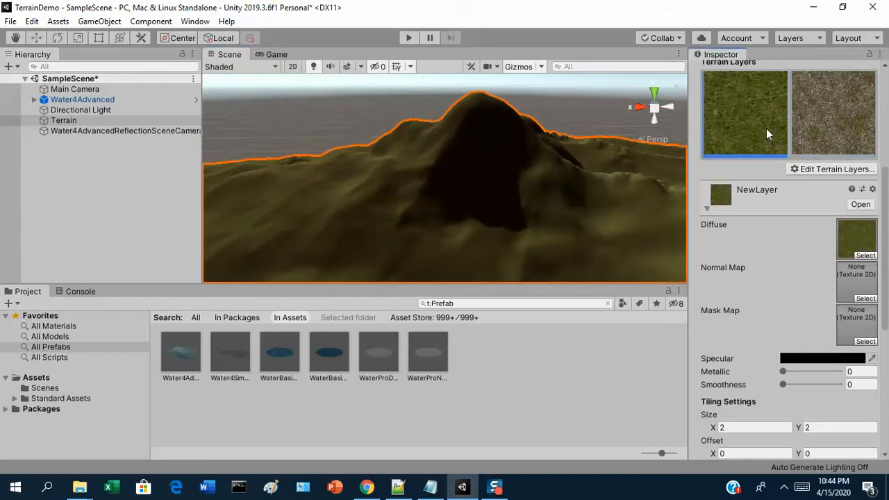
left_click(824, 123)
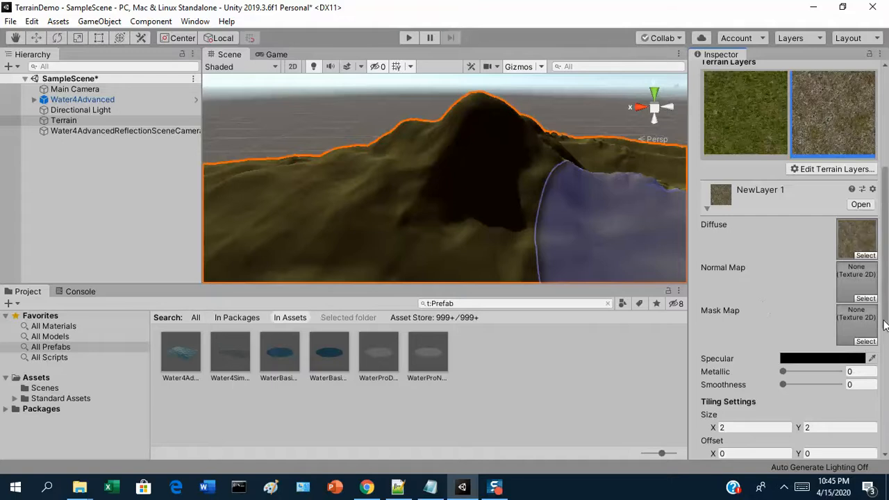
scroll(885, 325, "down", 10)
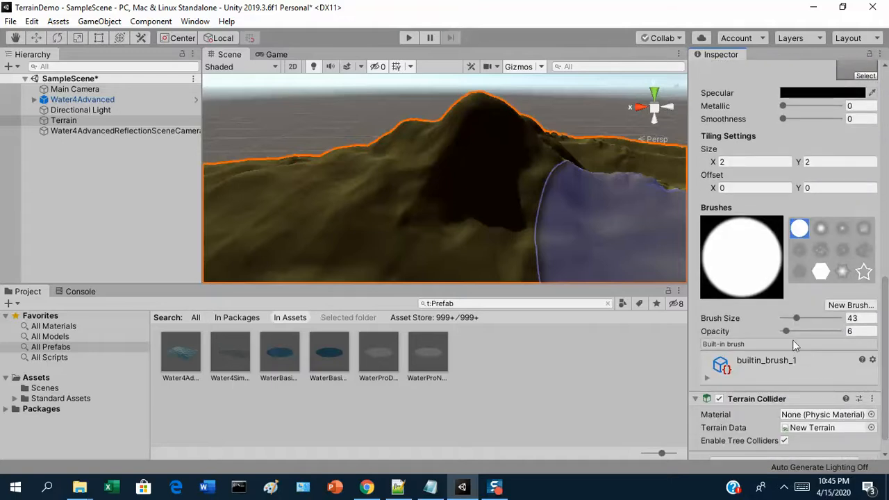
mouse_move(797, 319)
left_mouse_down()
mouse_move(791, 324)
mouse_move(806, 331)
left_mouse_up()
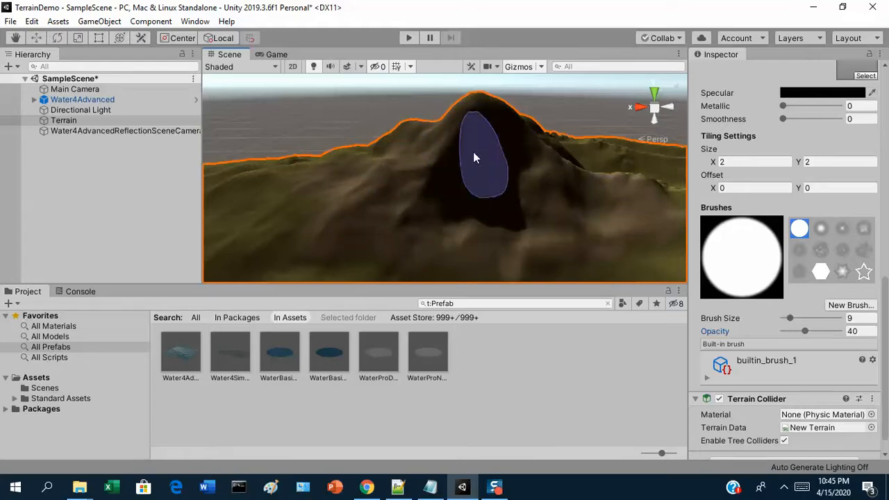
Paint the rocky grass texture over the mountain's slopes and the ground between it and the lake.
scroll(436, 209, "up", 3)
scroll(416, 217, "down", 2)
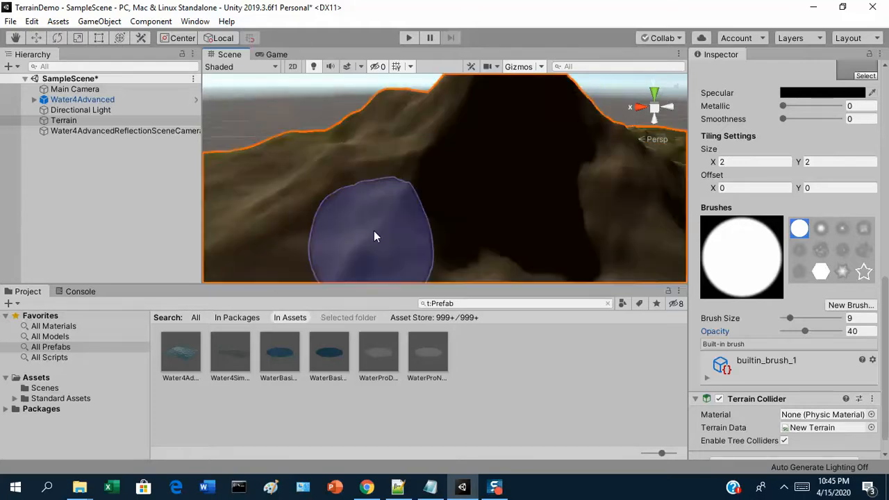
scroll(372, 233, "up", 2)
scroll(355, 234, "down", 2)
right_click_drag(518, 233, 373, 210)
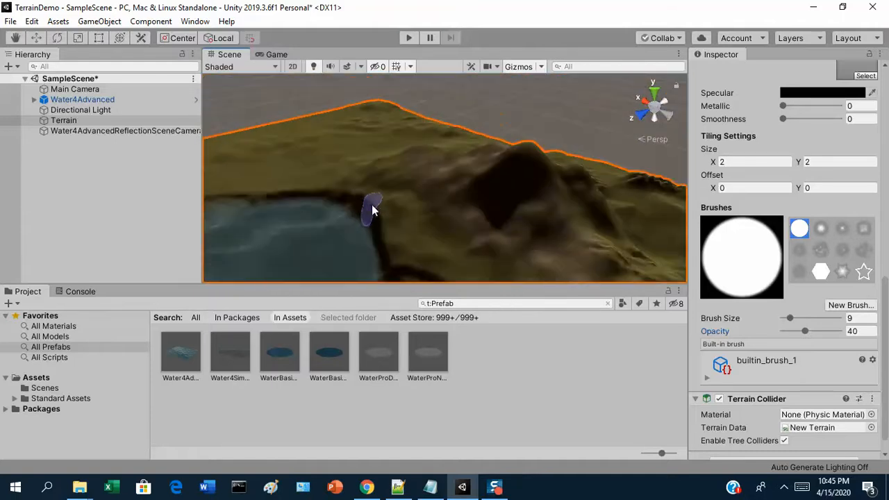
scroll(373, 210, "down", 2)
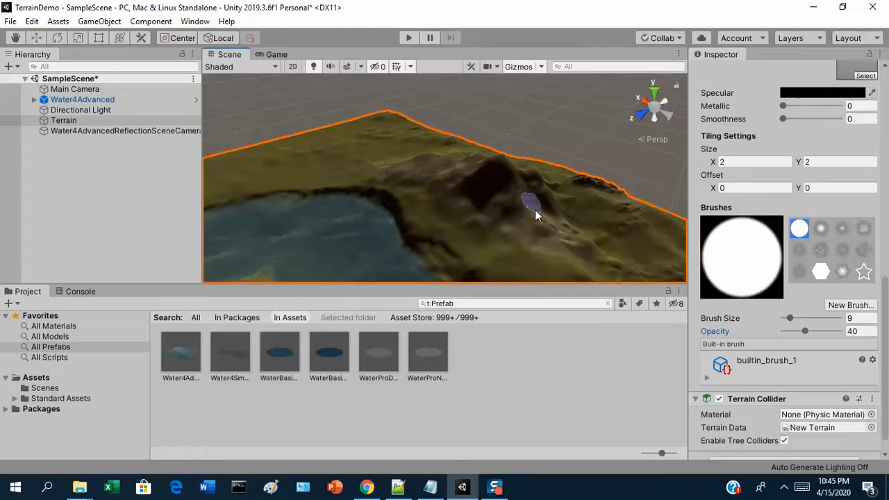
mouse_move(485, 172)
left_mouse_down()
mouse_move(501, 221)
mouse_move(379, 199)
mouse_move(490, 204)
left_mouse_up()
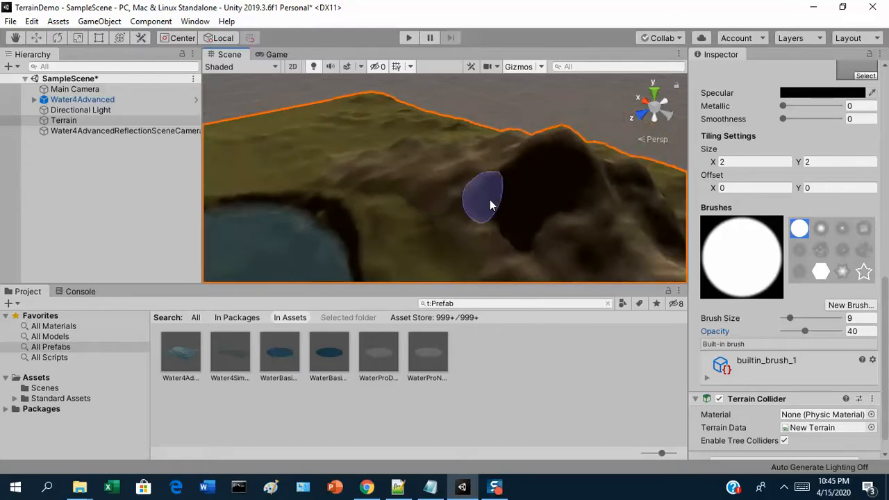
Paint the rocky grass texture along the lake's shoreline and the spit of land reaching into it.
scroll(323, 193, "down", 10)
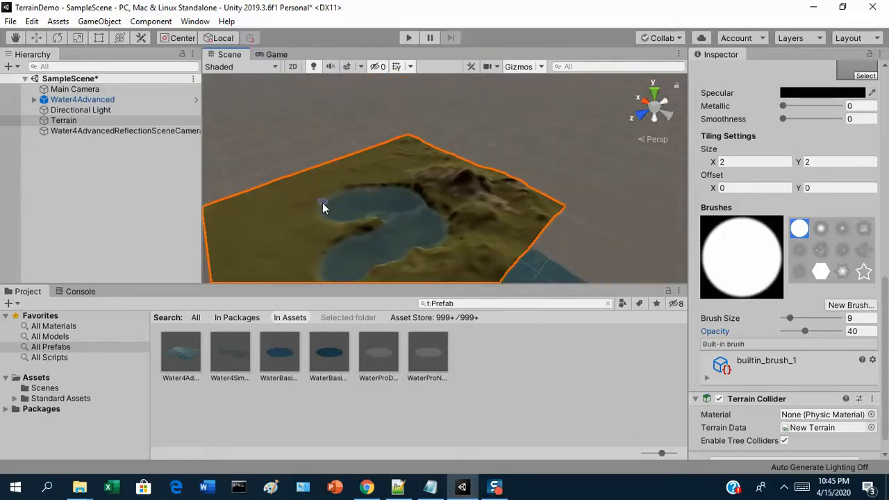
left_click_drag(360, 233, 329, 248)
mouse_move(401, 263)
left_mouse_down()
mouse_move(448, 239)
mouse_move(445, 223)
left_mouse_up()
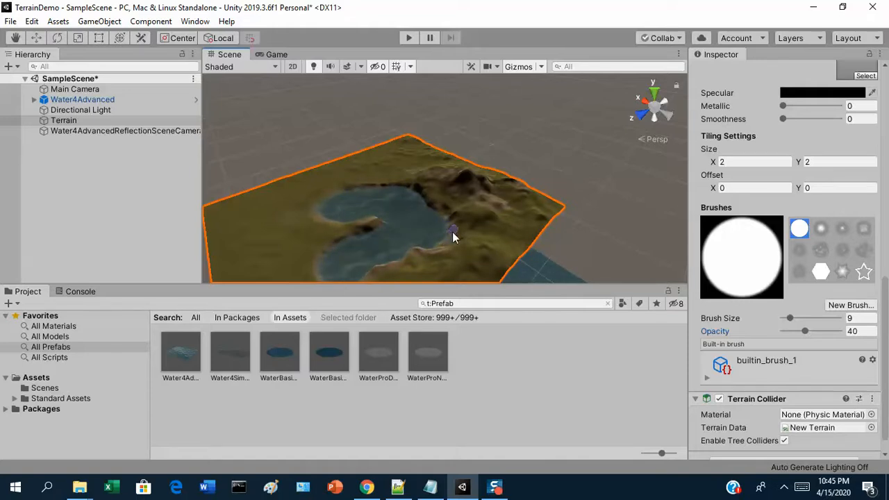
Examine the painted lake shore and mountain from different angles and distances.
scroll(316, 215, "down", 3)
scroll(370, 219, "up", 6)
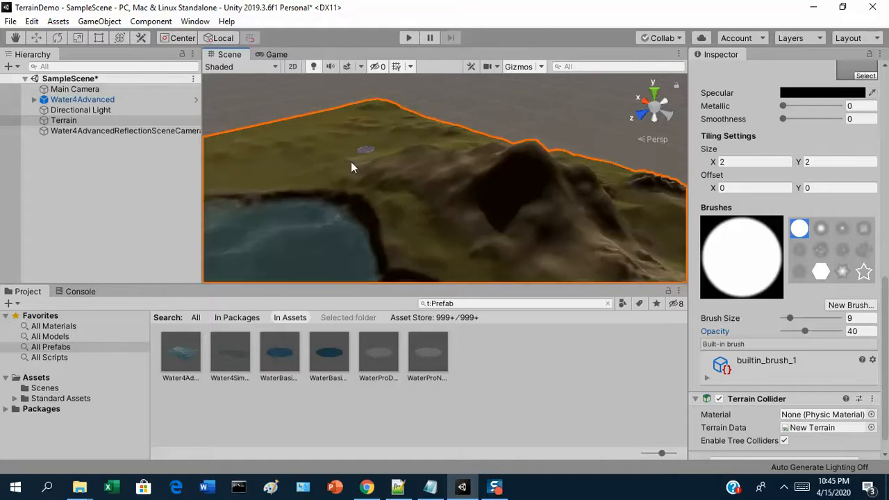
left_click_drag(484, 164, 320, 203, "alt")
scroll(452, 203, "down", 3)
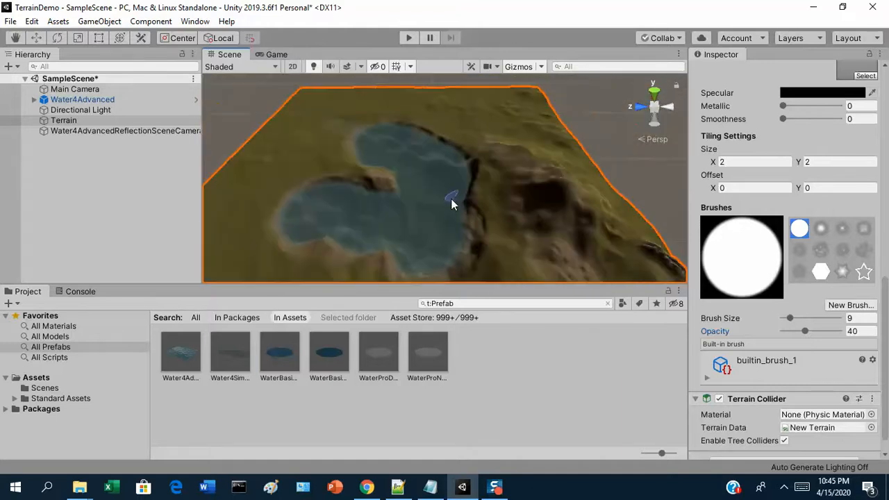
scroll(452, 203, "up", 3)
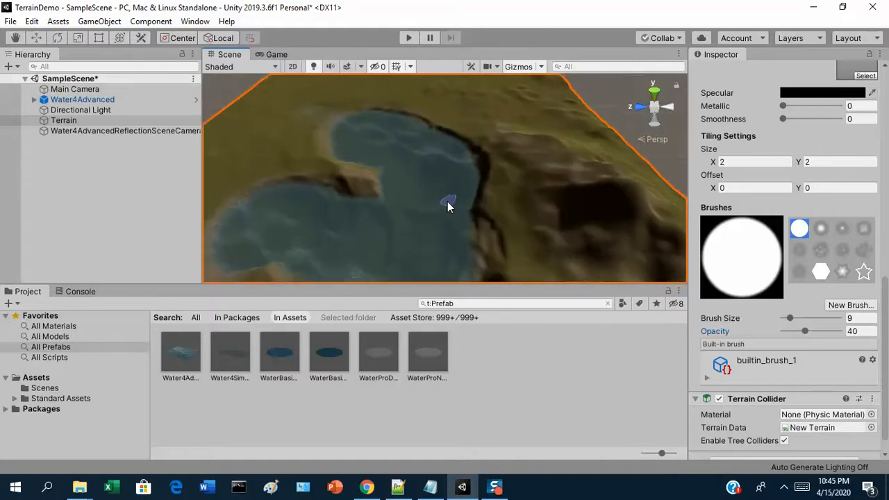
scroll(422, 211, "down", 3)
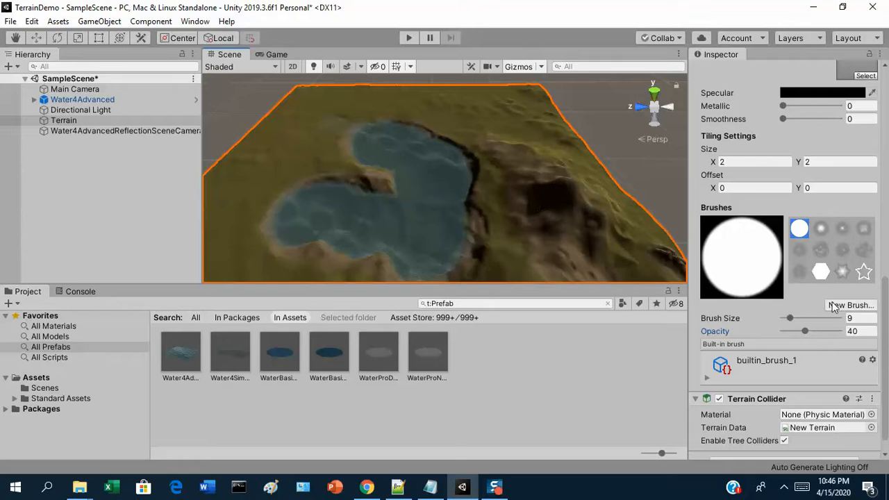
Switch the terrain to the Paint Details tool and start adding a new grass texture.
left_click_drag(887, 362, 880, 132)
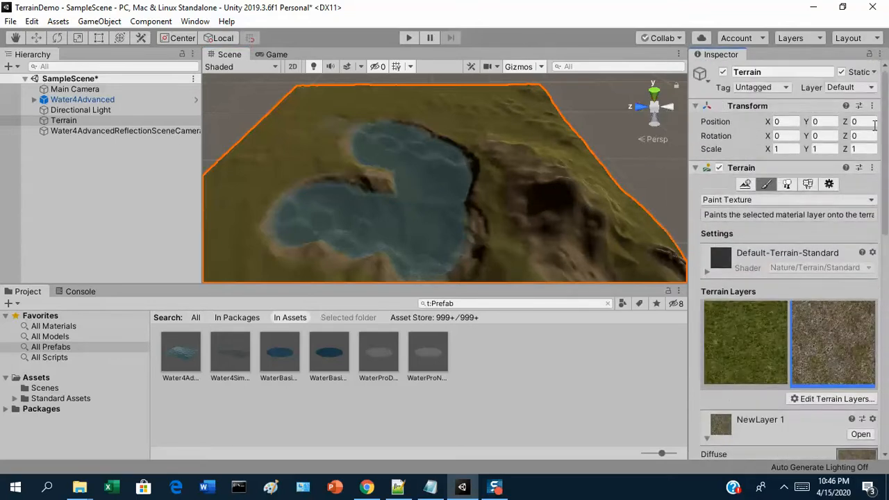
left_click(808, 184)
scroll(887, 225, "down", 1)
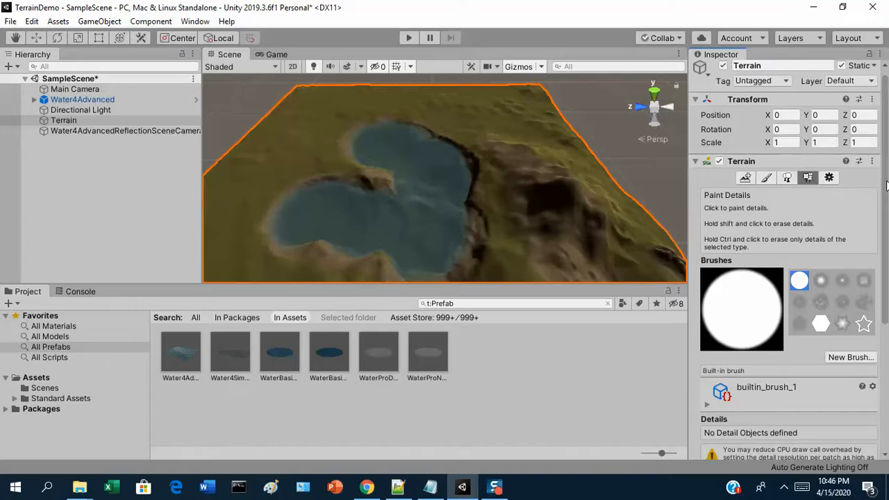
scroll(883, 211, "down", 1)
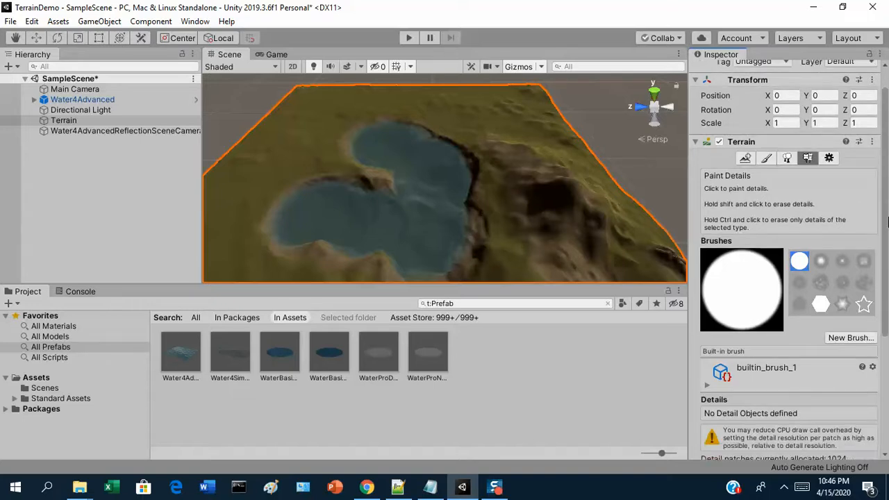
scroll(887, 314, "down", 5)
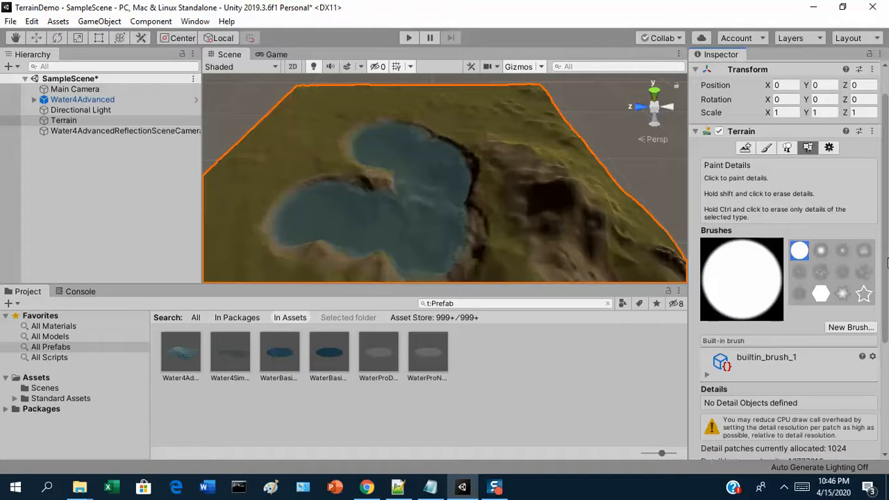
left_click_drag(887, 314, 887, 379)
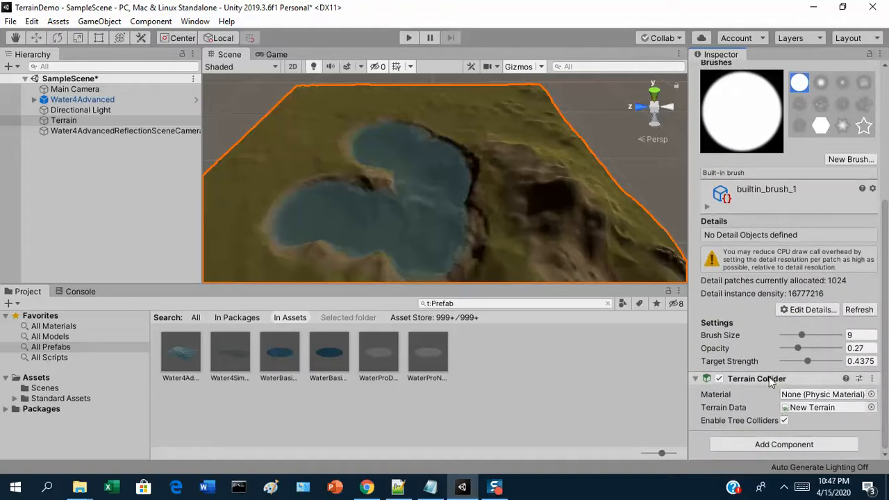
left_click(803, 314)
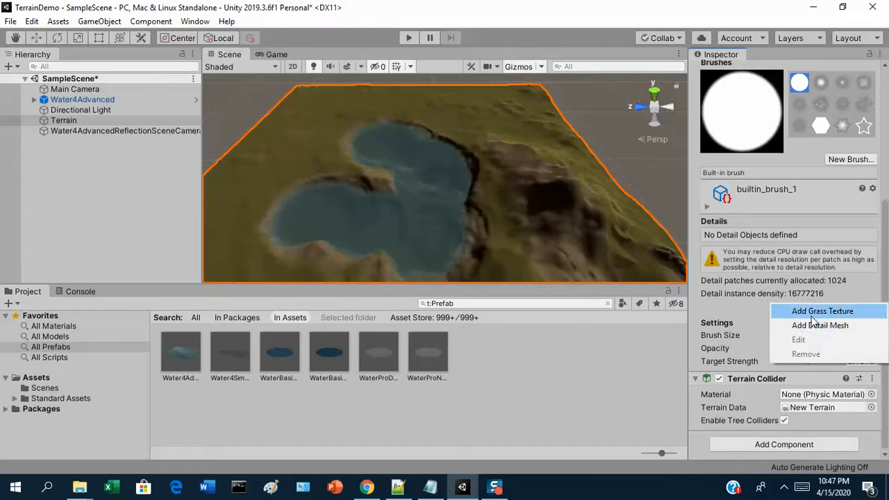
left_click(812, 314)
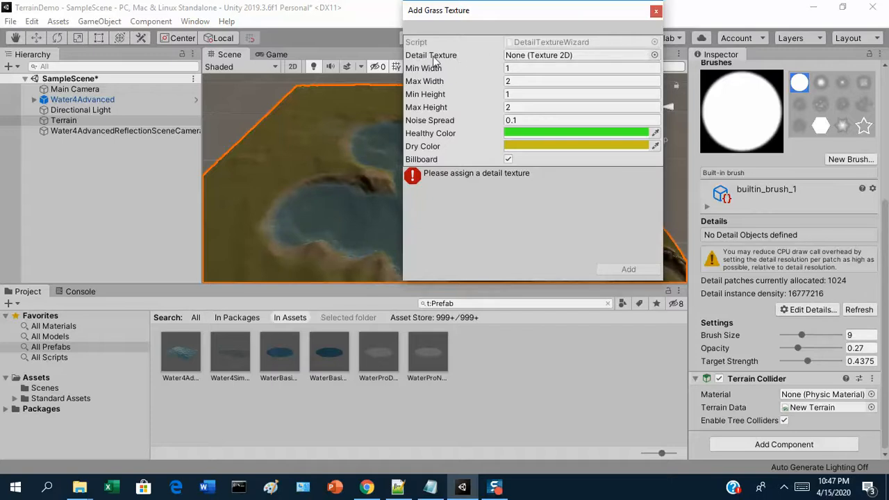
Assign GrassFrond01AlbedoAlpha as the detail texture of the new grass.
left_click(655, 55)
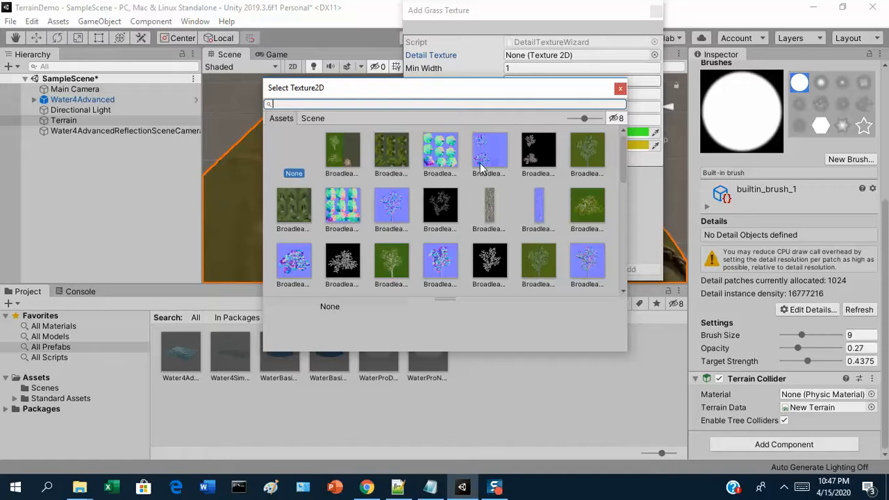
left_click_drag(623, 158, 622, 208)
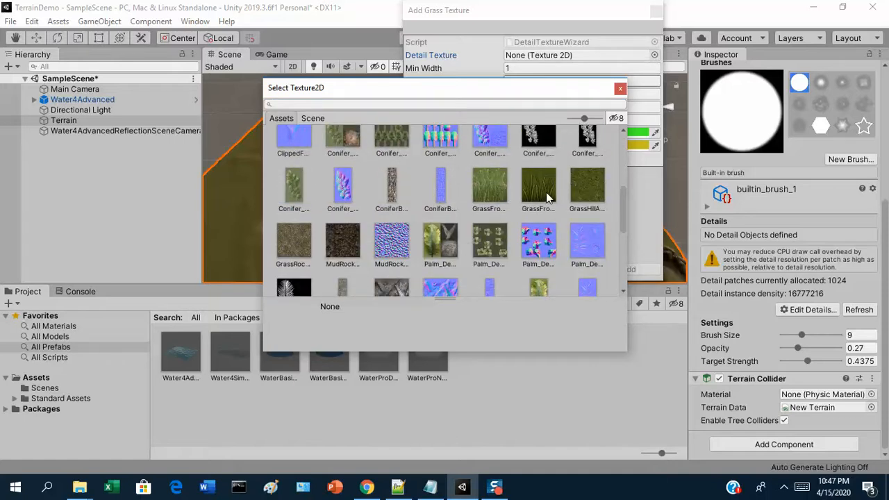
left_click(488, 197)
left_click(553, 196)
left_click(504, 194)
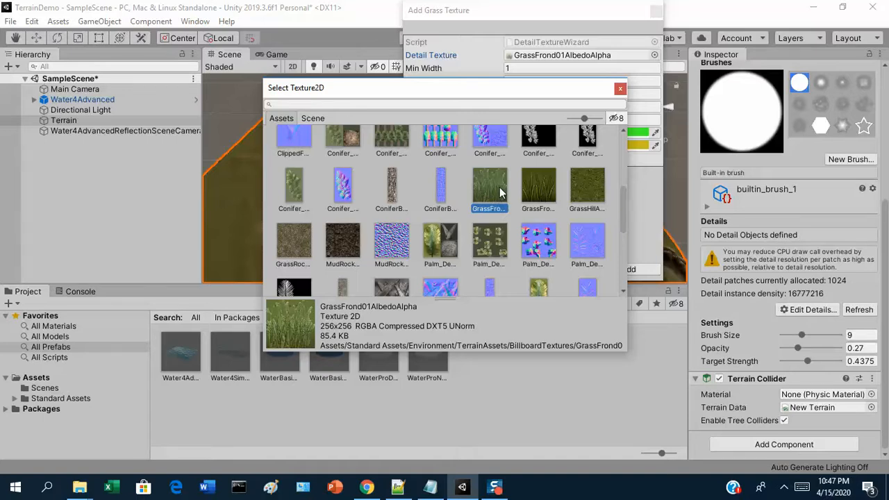
double_click(490, 188)
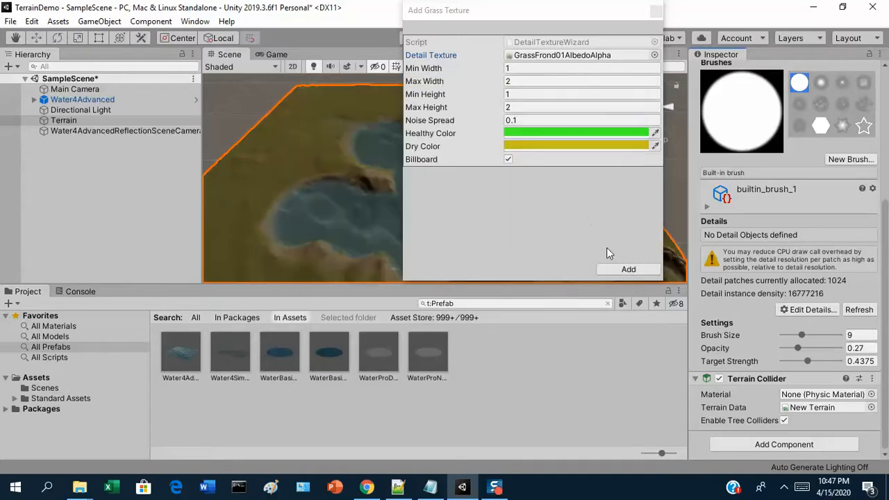
Set the grass's healthy color to muted green 9FC19A and dry color to pale yellow EAE6C6, and add it to the terrain details.
left_click(573, 132)
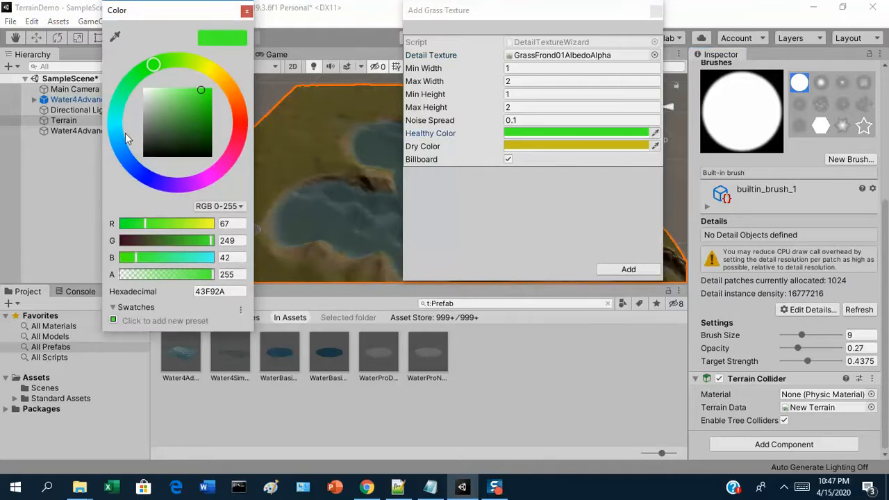
left_click_drag(143, 91, 158, 105)
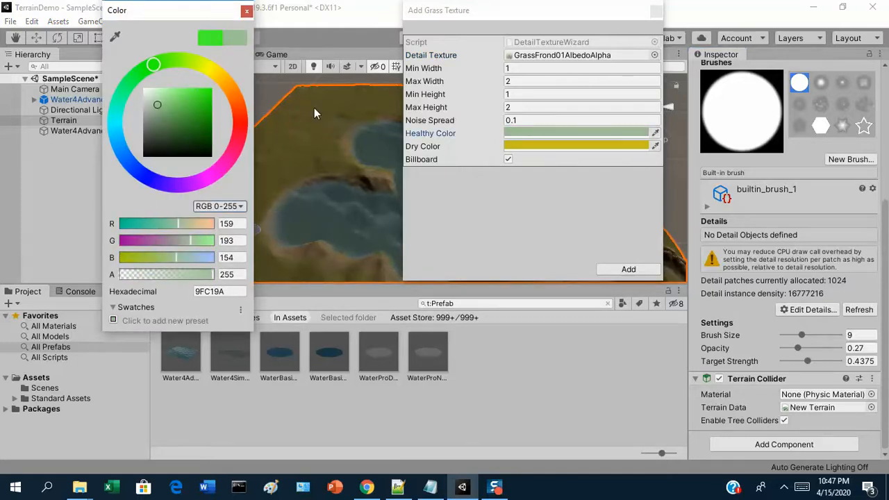
left_click(575, 147)
left_click_drag(202, 103, 155, 98)
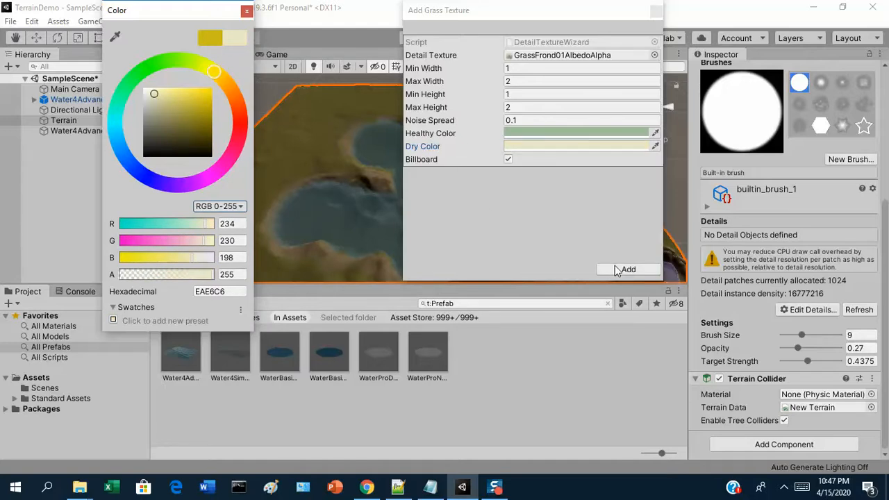
left_click(613, 269)
Start a second grass texture for the terrain details, with GrassFrond01AlbedoAlpha as its detail texture.
left_click_drag(467, 215, 563, 125, "alt")
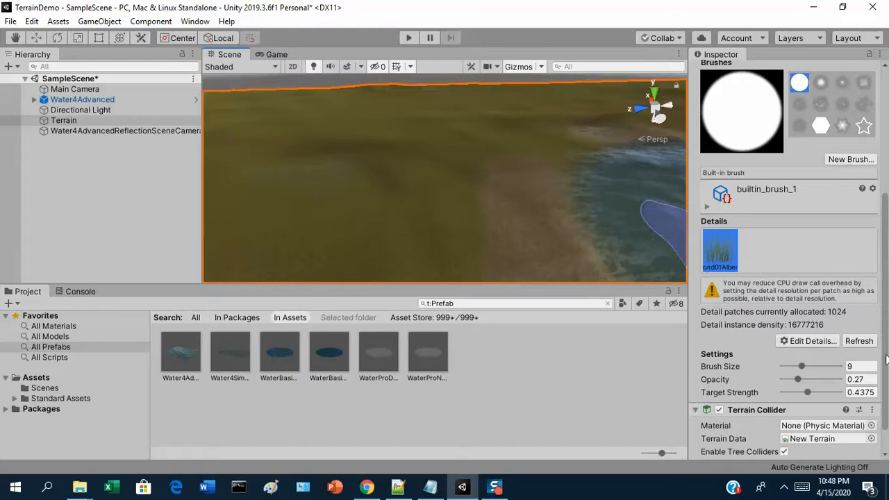
scroll(885, 320, "up", 5)
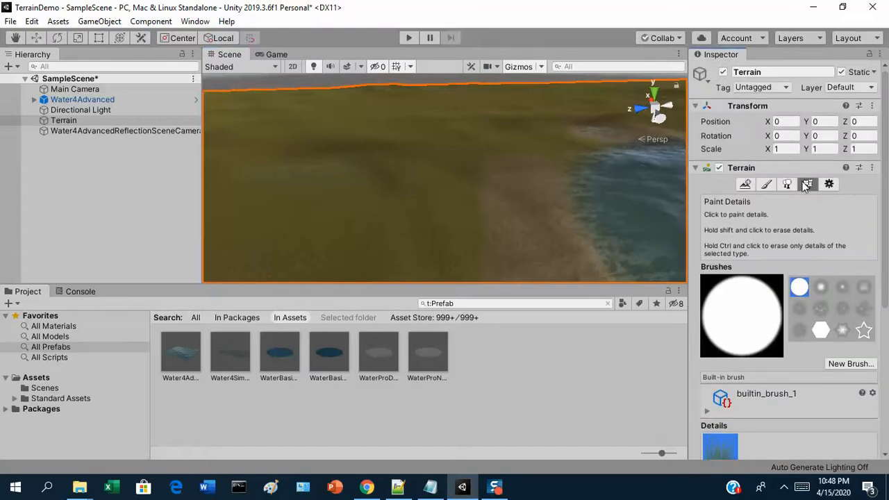
left_click_drag(886, 201, 888, 355)
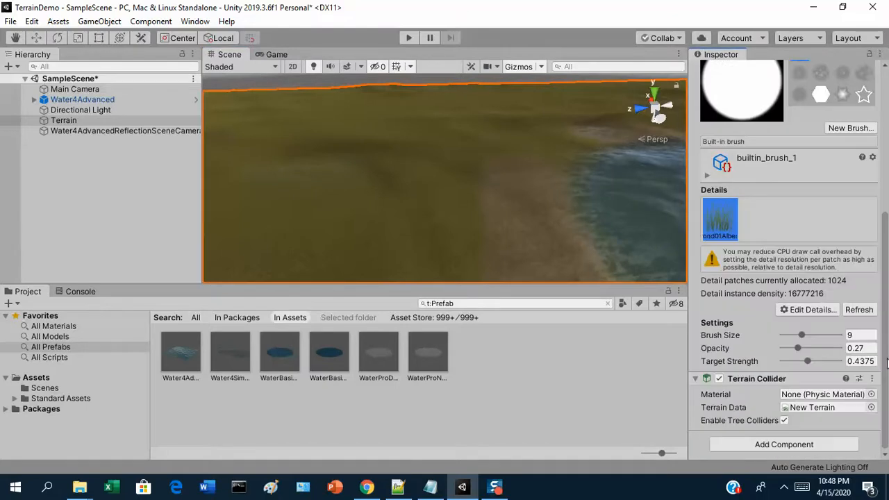
left_click(813, 310)
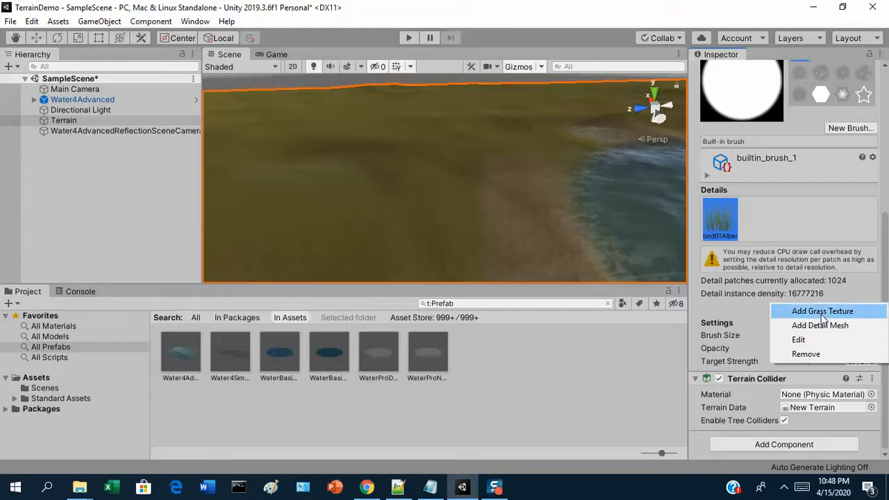
left_click(823, 312)
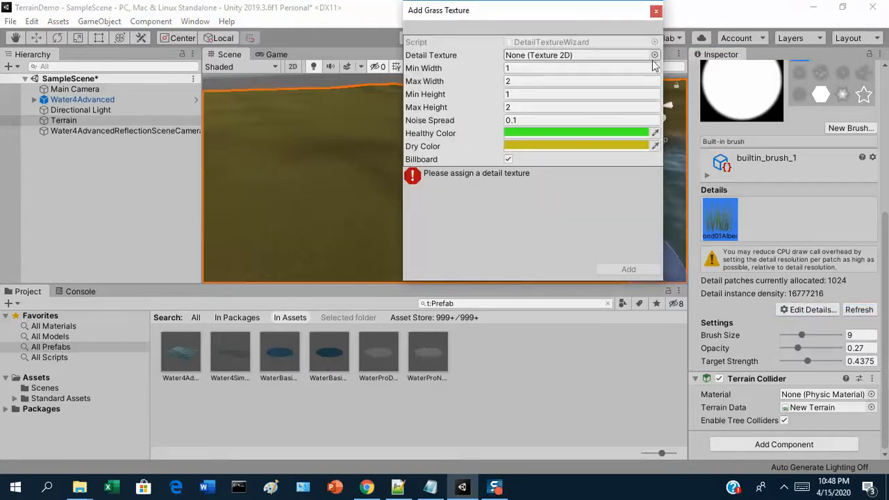
left_click(654, 56)
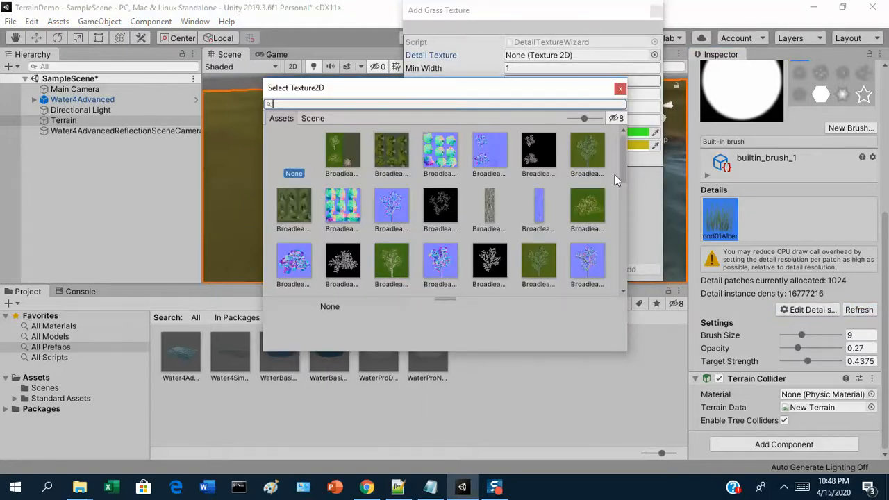
left_click_drag(622, 167, 530, 213)
double_click(493, 192)
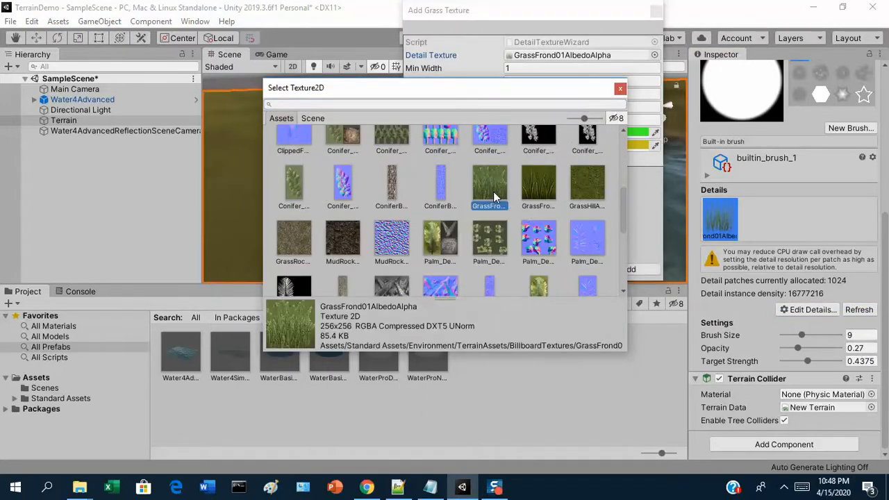
Set the second grass's healthy color to near white and dry color to off-white F1F0E2, and add it to the details.
left_click(576, 134)
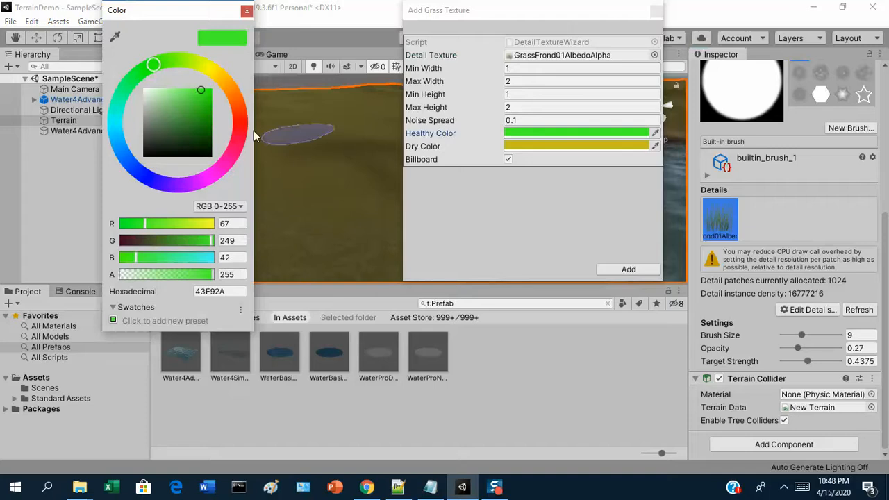
left_click(147, 89)
left_click(541, 144)
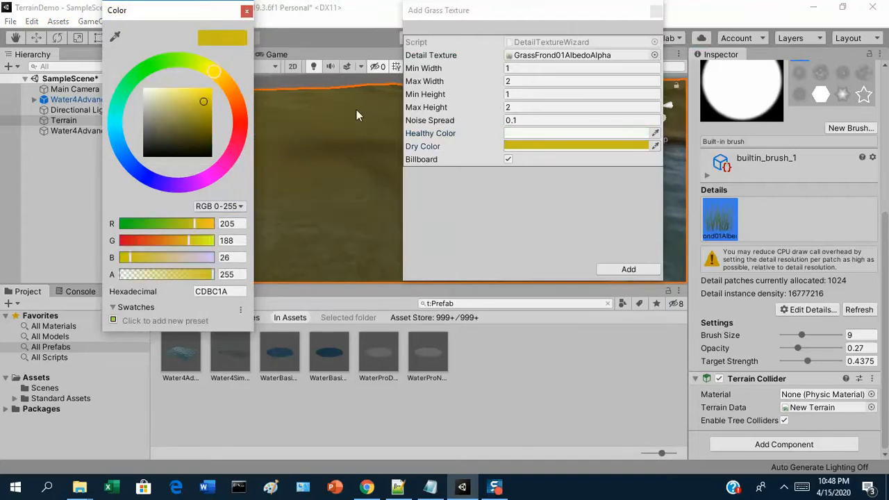
left_click(143, 92)
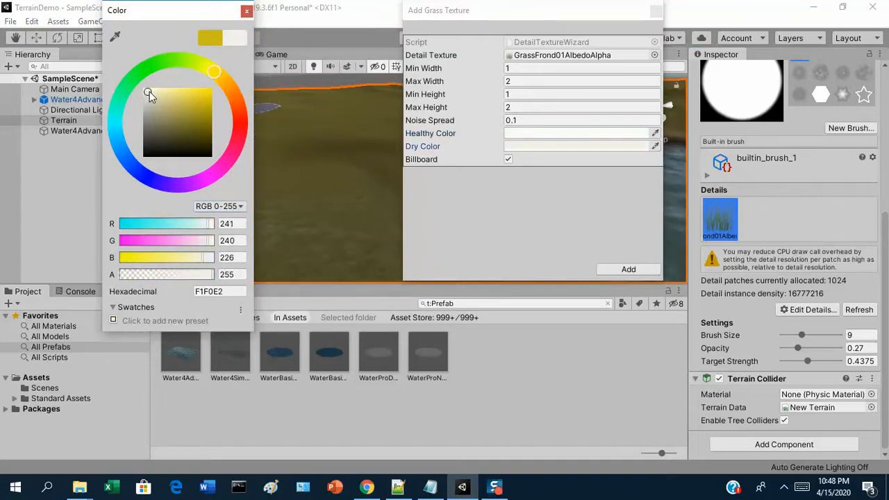
left_click(638, 271)
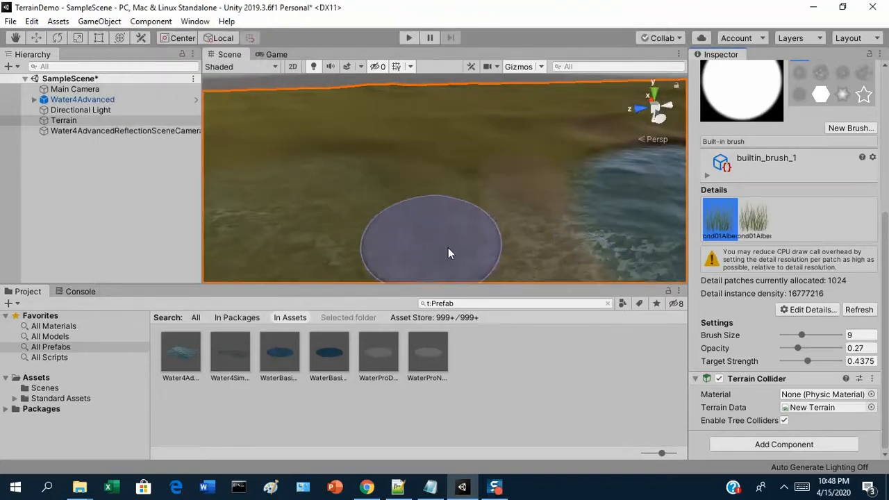
Choose the first grass detail and paint patches of it over the ground and shore beside the lake.
left_click(760, 223)
left_click(725, 224)
left_click(753, 221)
left_click(725, 224)
left_click(750, 225)
left_click(722, 223)
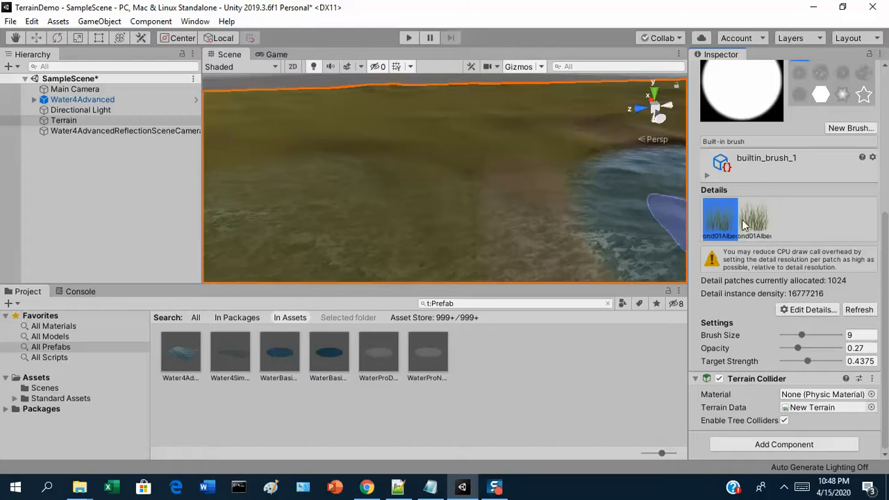
left_click_drag(378, 167, 390, 166)
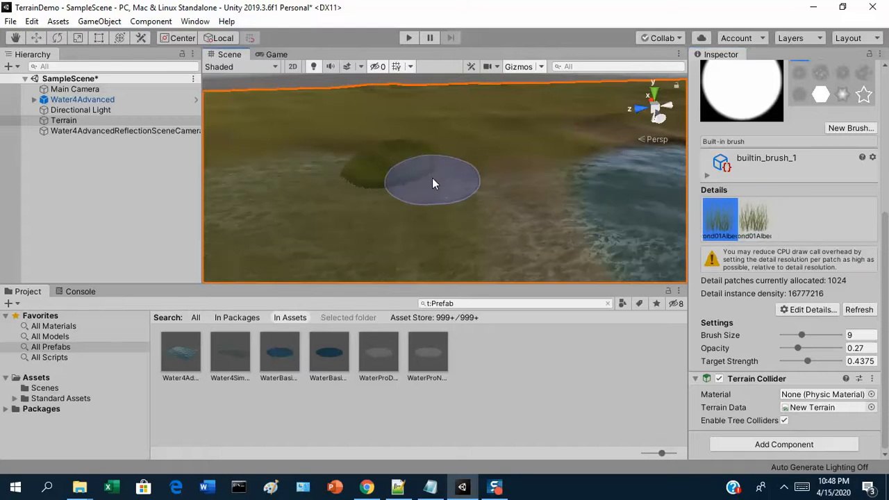
mouse_move(420, 223)
left_mouse_down()
mouse_move(486, 165)
mouse_move(546, 174)
left_mouse_up()
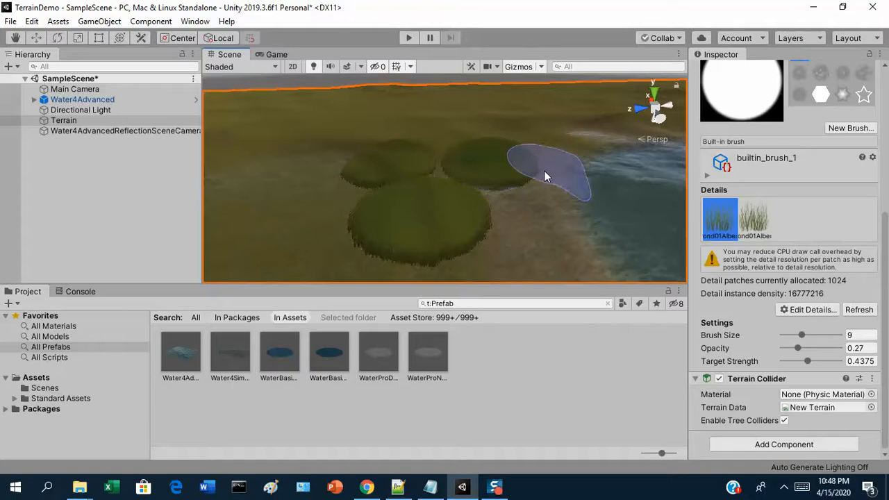
mouse_move(535, 235)
left_mouse_down()
mouse_move(365, 209)
mouse_move(463, 181)
mouse_move(477, 234)
mouse_move(280, 254)
left_mouse_up()
Examine the painted grass beside the lake up close from different angles.
scroll(419, 232, "up", 3)
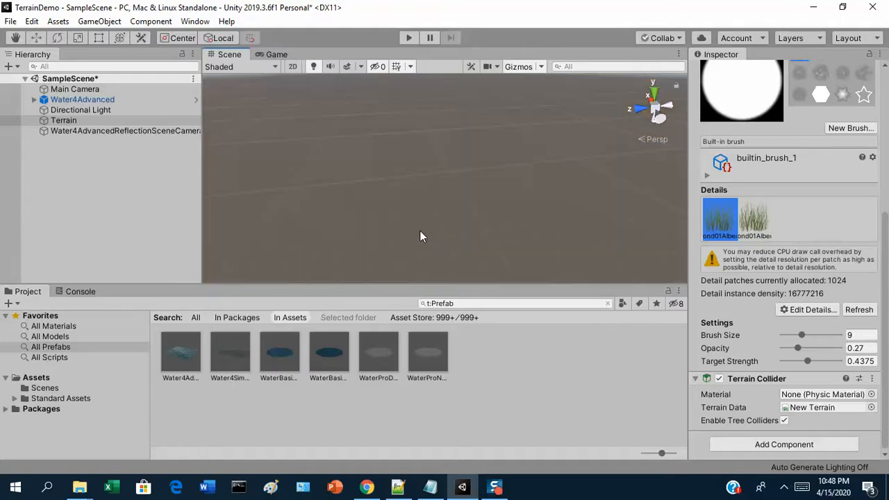
scroll(411, 241, "down", 3)
scroll(410, 243, "up", 3)
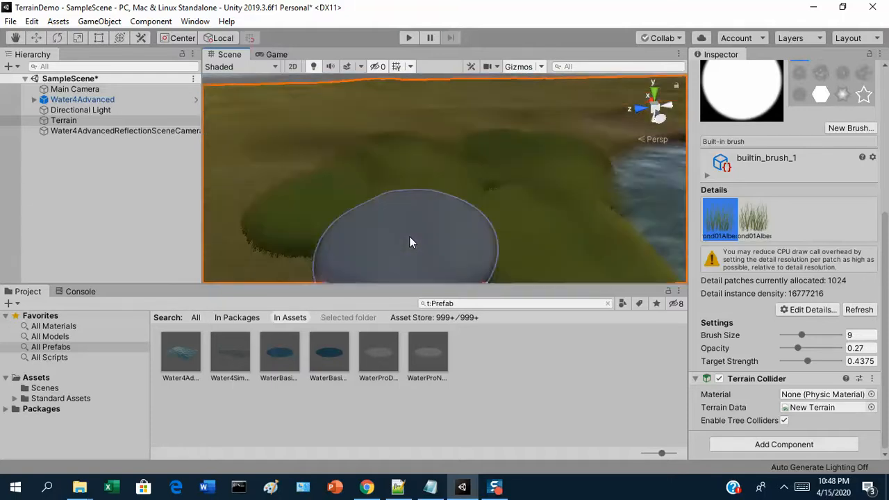
mouse_move(409, 236)
left_mouse_down("alt")
mouse_move(486, 209)
mouse_move(494, 171)
mouse_move(565, 200)
mouse_move(812, 196)
mouse_move(655, 173)
mouse_move(593, 185)
mouse_move(384, 180)
mouse_move(397, 180)
left_mouse_up("alt")
scroll(433, 179, "down", 3)
scroll(508, 191, "down", 3)
scroll(508, 189, "up", 5)
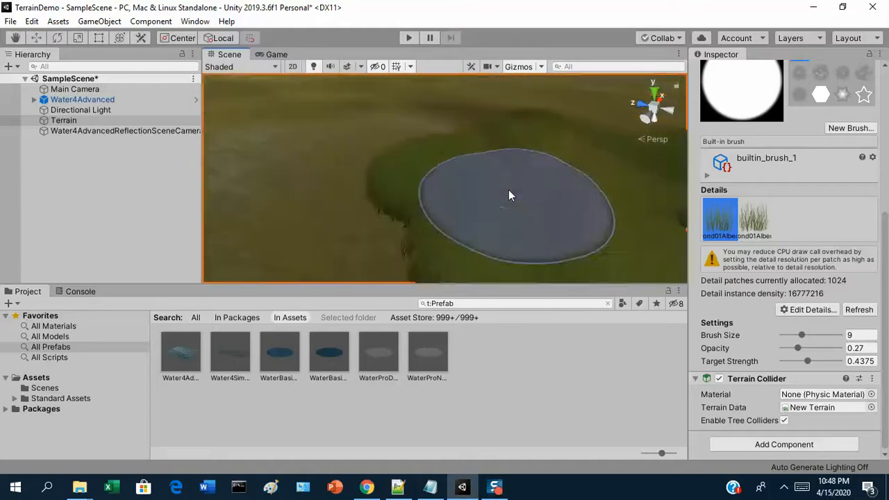
Erase the painted grass patches from the ground and shore beside the lake.
scroll(510, 195, "down", 3)
scroll(510, 195, "down", 3)
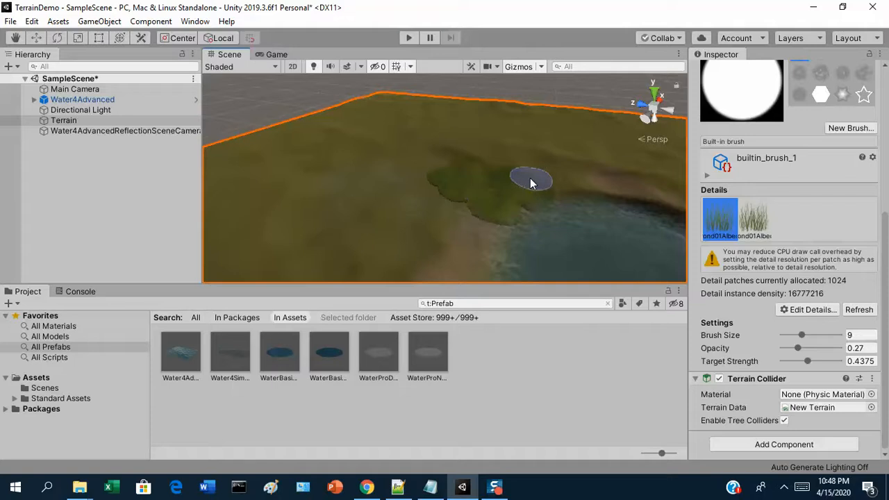
mouse_move(439, 194)
left_mouse_down("shift")
mouse_move(508, 171)
mouse_move(501, 191)
mouse_move(552, 189)
mouse_move(433, 168)
left_mouse_up("shift")
scroll(469, 202, "down", 3)
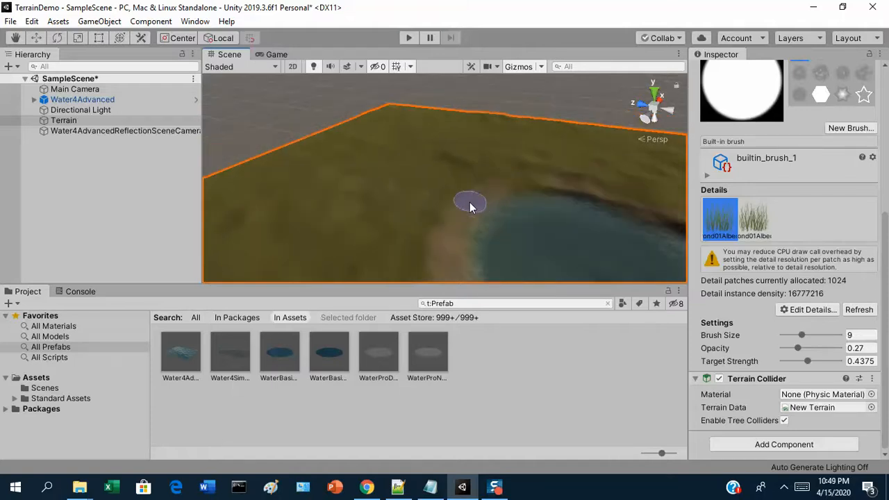
Set the detail brush size to 4 and target strength to 0.125, and undo a trial dab of grass beside the lake.
scroll(458, 201, "up", 5)
scroll(458, 201, "down", 2)
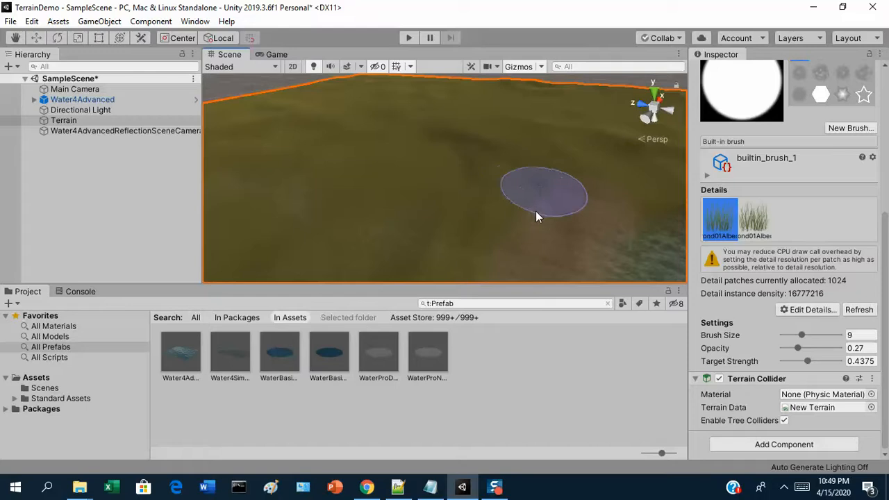
mouse_move(463, 195)
left_mouse_down()
mouse_move(395, 209)
mouse_move(507, 208)
mouse_move(338, 208)
mouse_move(481, 195)
left_mouse_up()
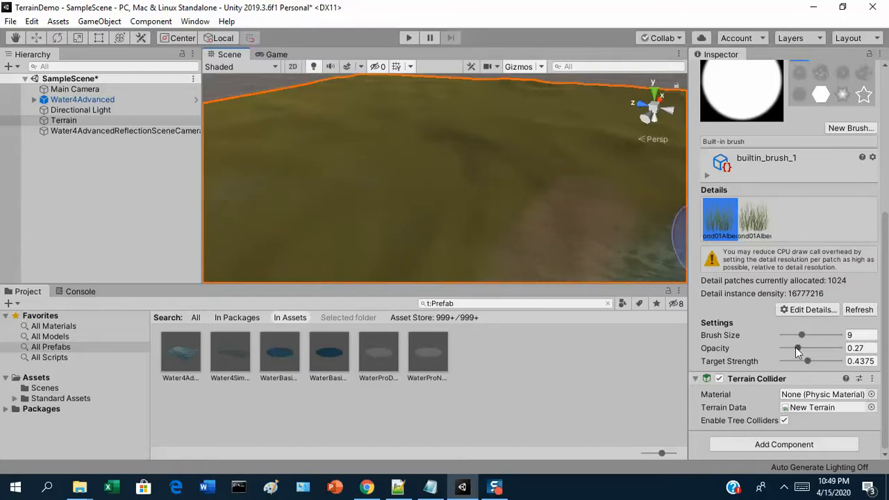
mouse_move(806, 360)
left_mouse_down()
mouse_move(790, 362)
mouse_move(810, 335)
mouse_move(823, 335)
left_mouse_up()
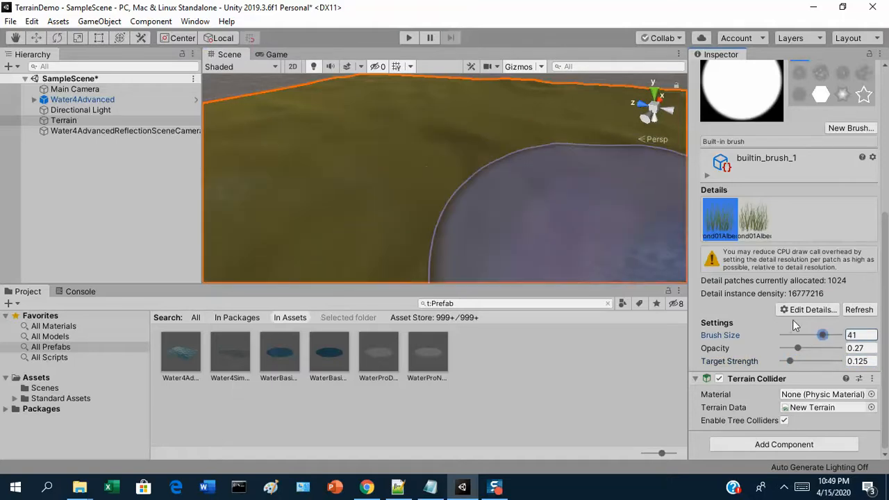
left_click_drag(822, 335, 796, 336)
left_click(394, 198)
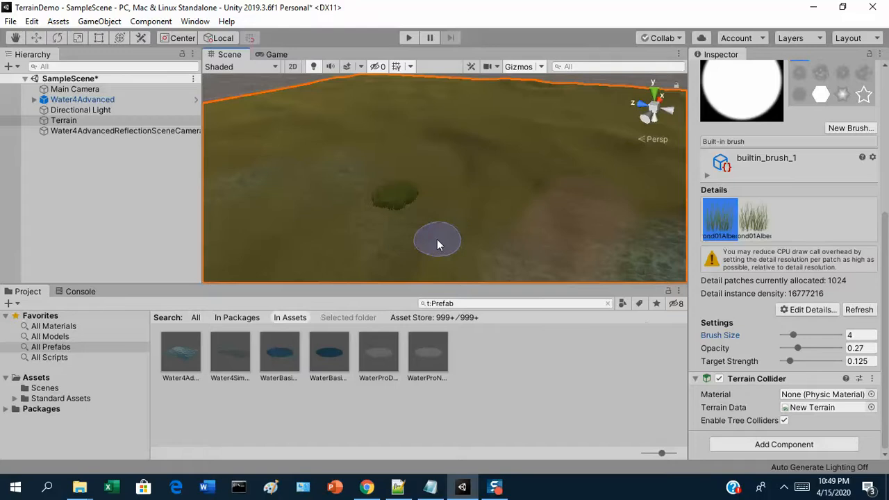
key("ctrl+z")
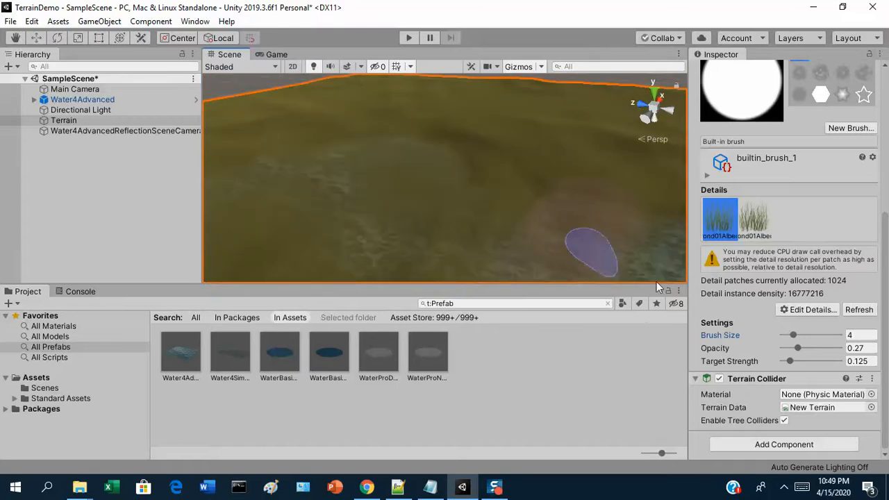
Set the brush opacity to 0.05 and target strength to 0.0625, and paint sparse grass clumps on the ground near the lake.
left_click_drag(797, 347, 786, 367)
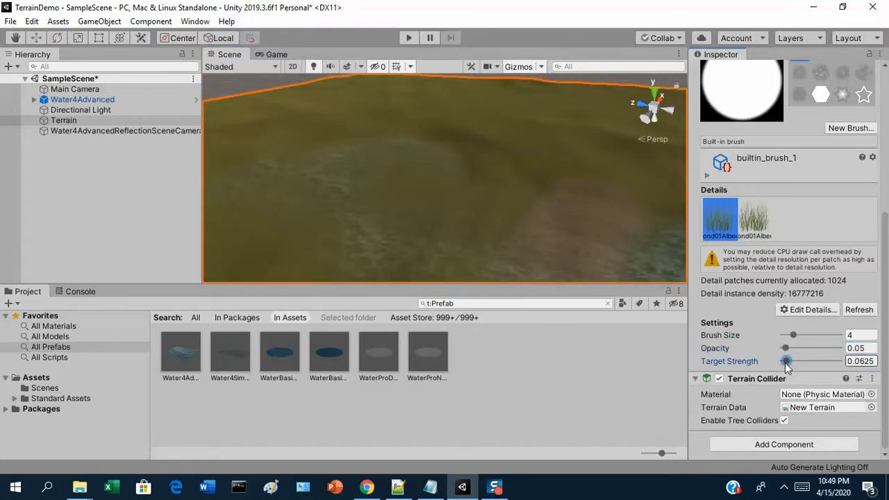
left_click(360, 207)
left_click(426, 193)
left_click(491, 209)
left_click(449, 243)
mouse_move(374, 227)
left_mouse_down()
mouse_move(296, 235)
mouse_move(288, 174)
mouse_move(289, 199)
mouse_move(359, 186)
left_mouse_up()
scroll(463, 182, "down", 10)
scroll(406, 227, "up", 7)
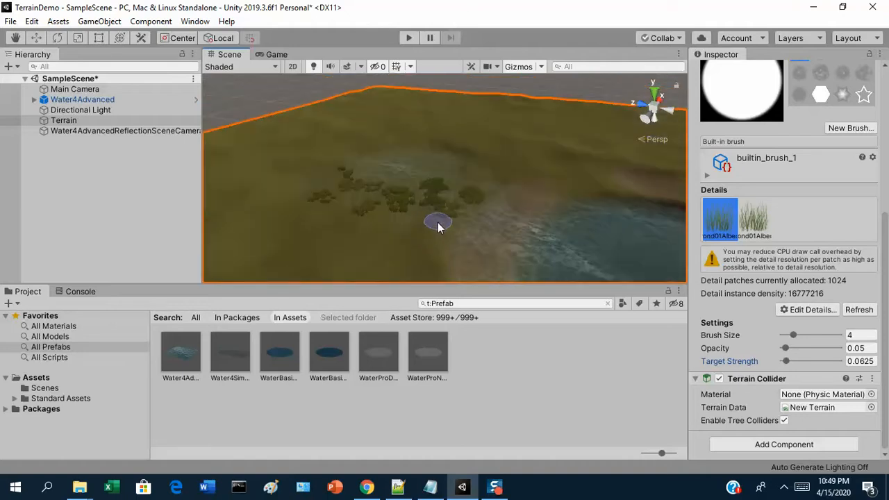
Paint more scattered grass clumps on the open ground and toward the lake's sandy shore.
scroll(412, 240, "down", 5)
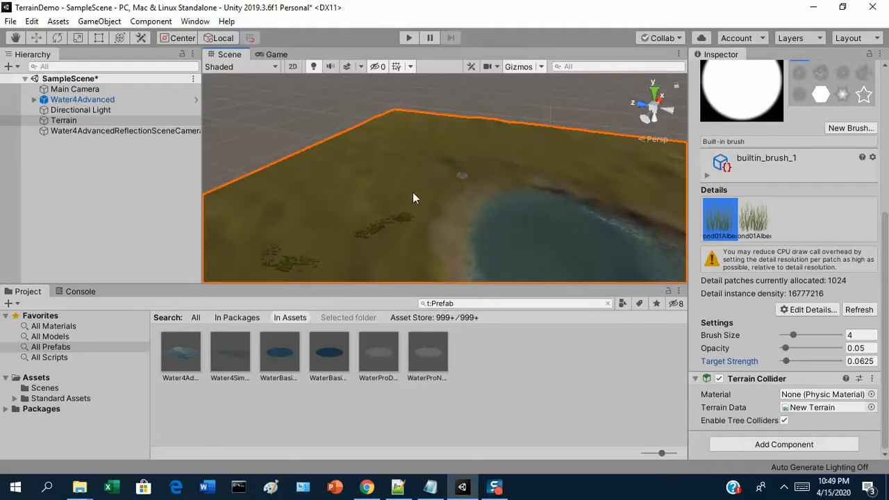
scroll(400, 252, "down", 3)
scroll(400, 252, "up", 10)
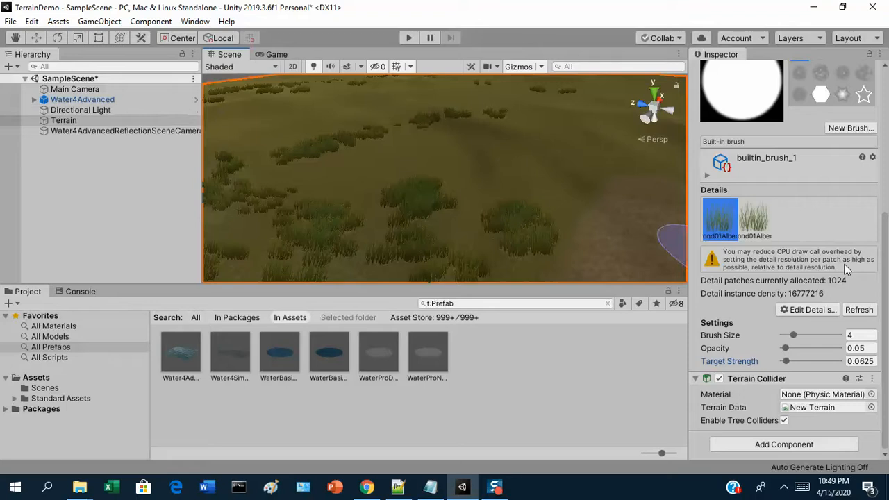
mouse_move(545, 224)
left_mouse_down()
mouse_move(599, 149)
mouse_move(429, 178)
mouse_move(410, 160)
left_mouse_up()
mouse_move(299, 157)
left_mouse_down()
mouse_move(594, 134)
mouse_move(576, 170)
left_mouse_up()
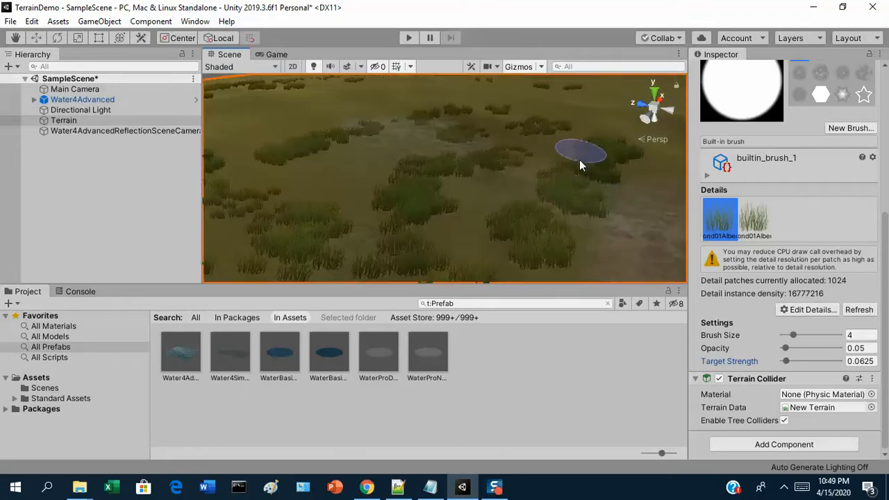
scroll(521, 204, "down", 5)
scroll(367, 218, "up", 3)
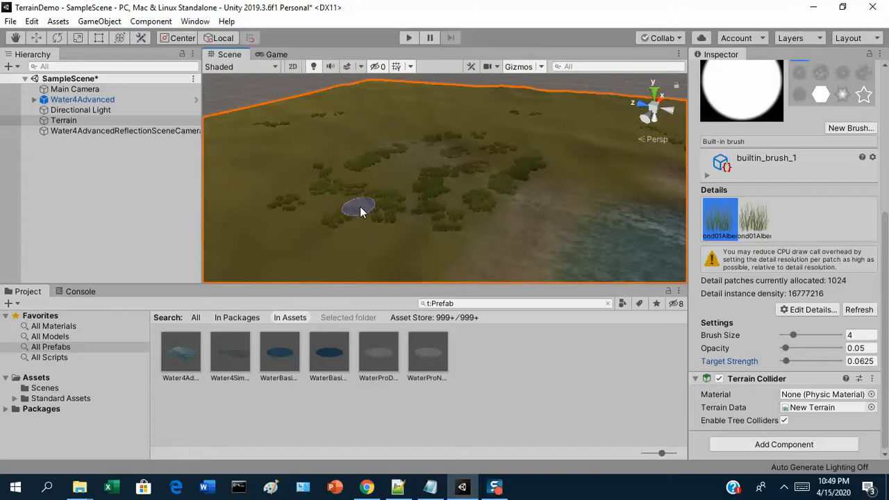
Raise the terrain's detail distance to 250 in the terrain settings.
left_click_drag(887, 313, 887, 119)
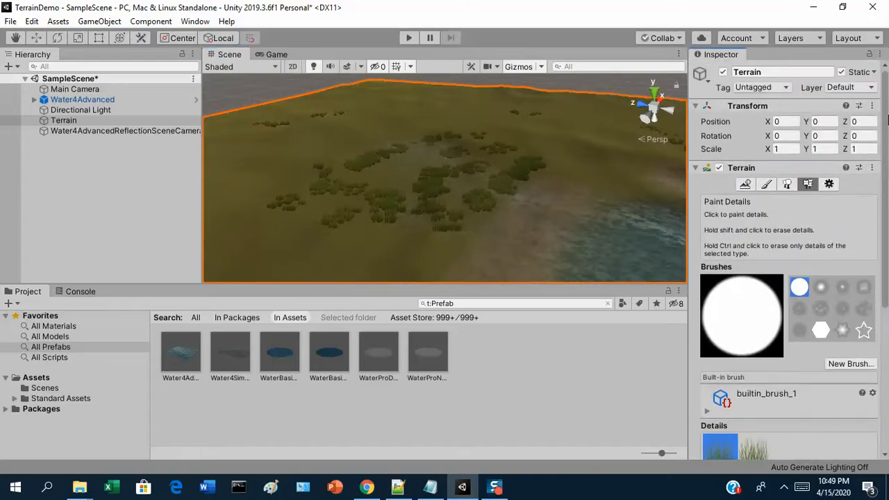
left_click(829, 184)
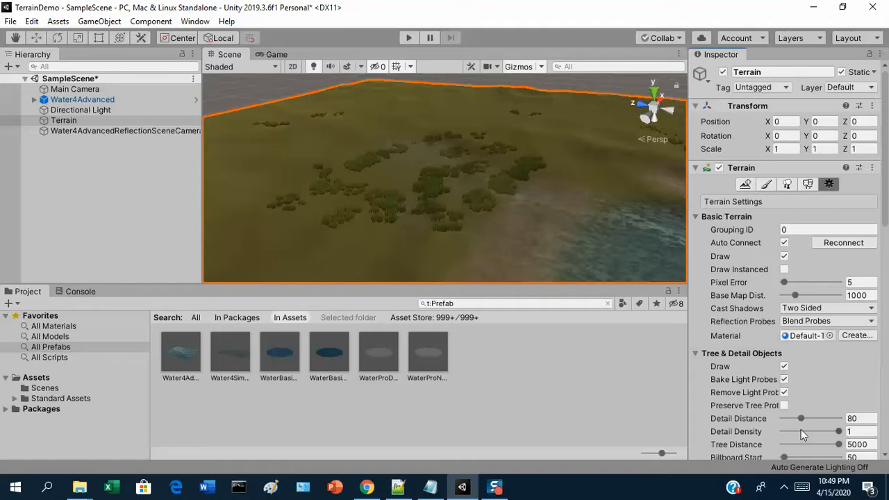
left_click_drag(800, 419, 839, 419)
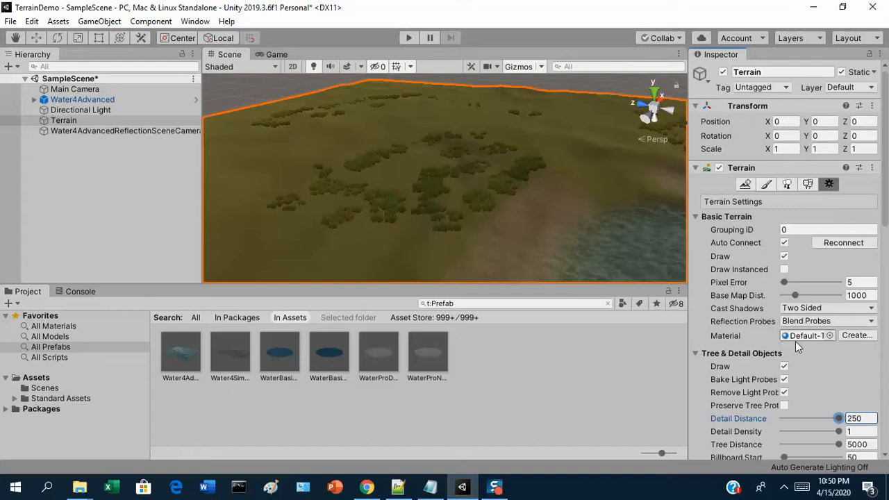
Resume painting details and spread grass strokes widely across the terrain corner around the end of the lake.
left_click(807, 184)
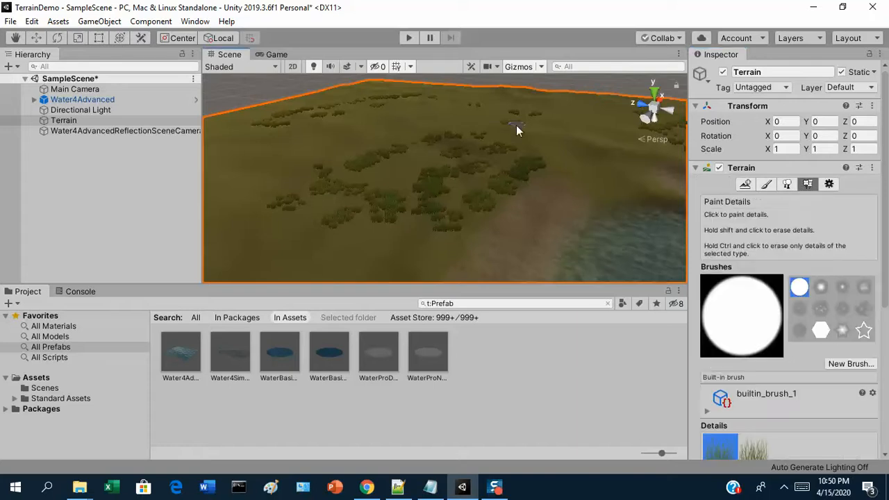
mouse_move(317, 136)
left_mouse_down()
mouse_move(248, 178)
mouse_move(267, 239)
left_mouse_up()
left_click_drag(588, 167, 635, 171)
scroll(577, 202, "down", 5)
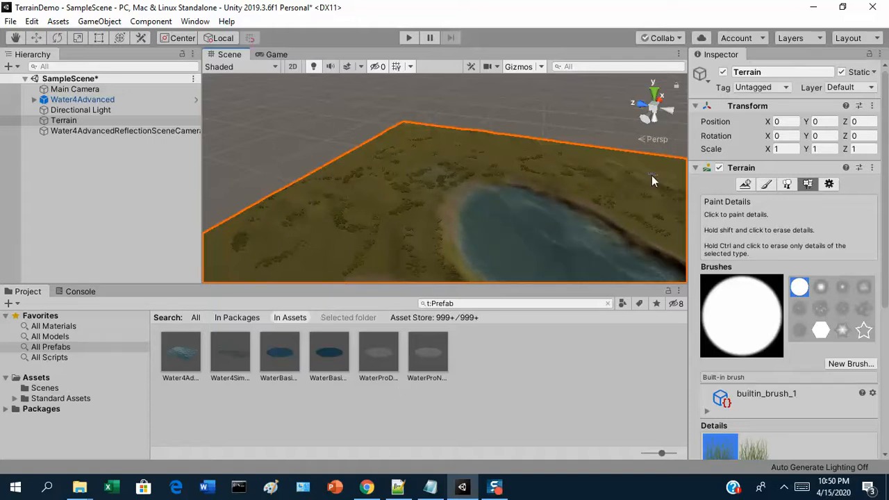
Set the detail brush size to 15 and choose the cell-patterned builtin_brush_8.
scroll(827, 363, "down", 5)
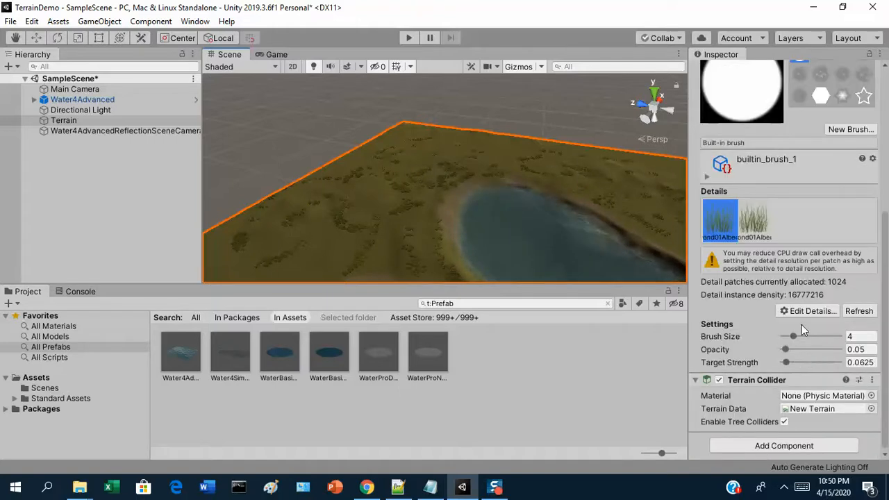
left_click(809, 336)
scroll(839, 195, "up", 4)
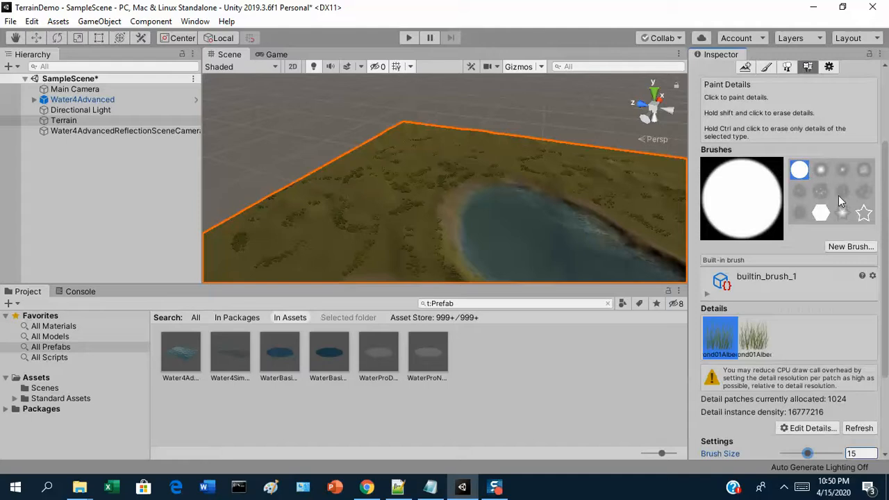
left_click(843, 191)
left_click(864, 191)
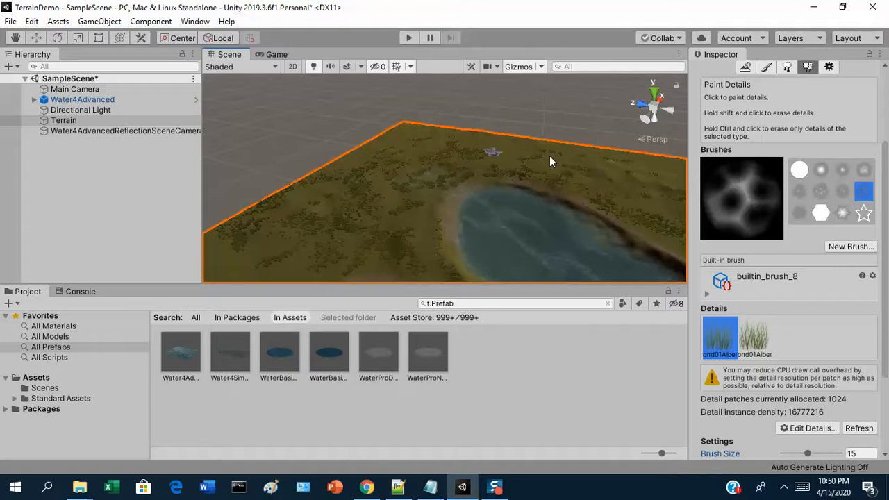
Cover the remaining grassy ground around the lake with patterned grass strokes, working from several sides of the terrain.
scroll(535, 182, "down", 3)
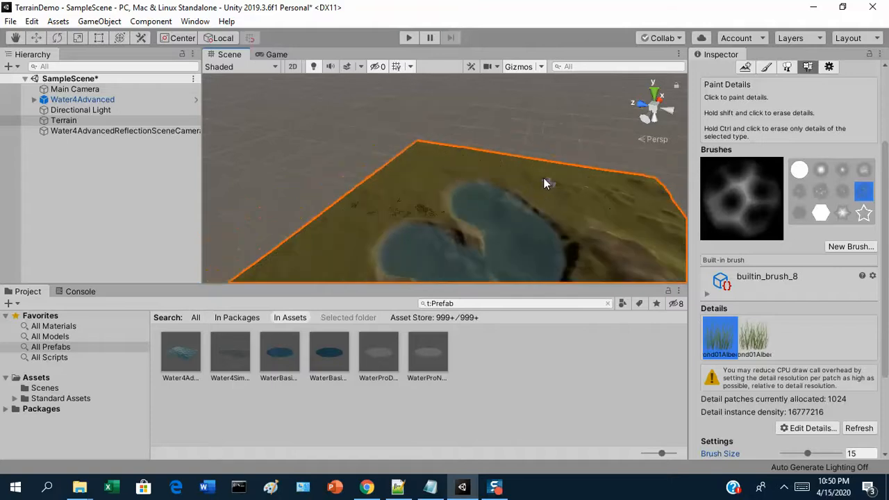
scroll(525, 218, "down", 2)
scroll(421, 227, "up", 5)
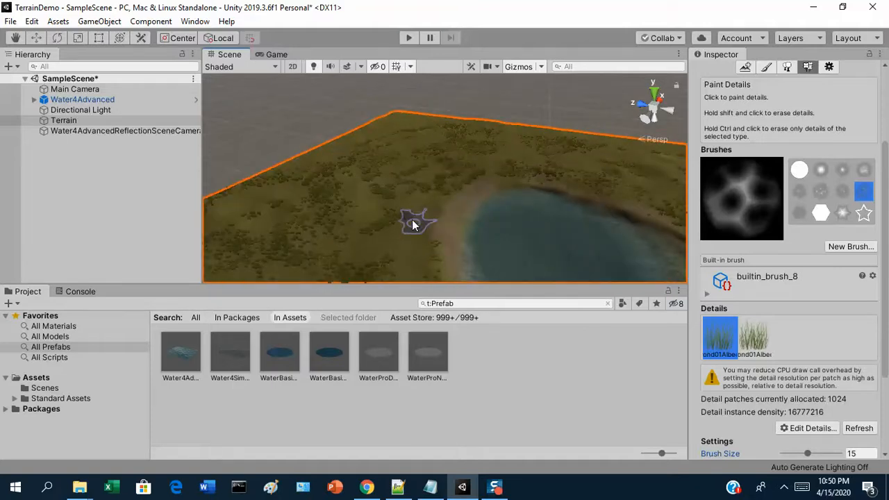
left_click_drag(479, 177, 206, 178, "alt")
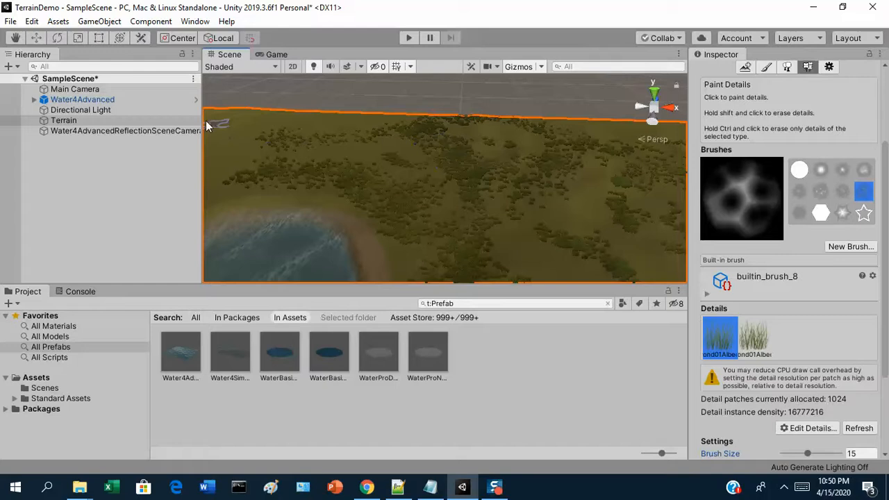
left_click_drag(463, 165, 223, 157, "alt")
mouse_move(363, 148)
left_mouse_down()
mouse_move(515, 155)
mouse_move(389, 109)
mouse_move(531, 138)
mouse_move(393, 126)
mouse_move(625, 212)
mouse_move(445, 151)
mouse_move(284, 152)
mouse_move(21, 132)
mouse_move(882, 127)
left_mouse_up()
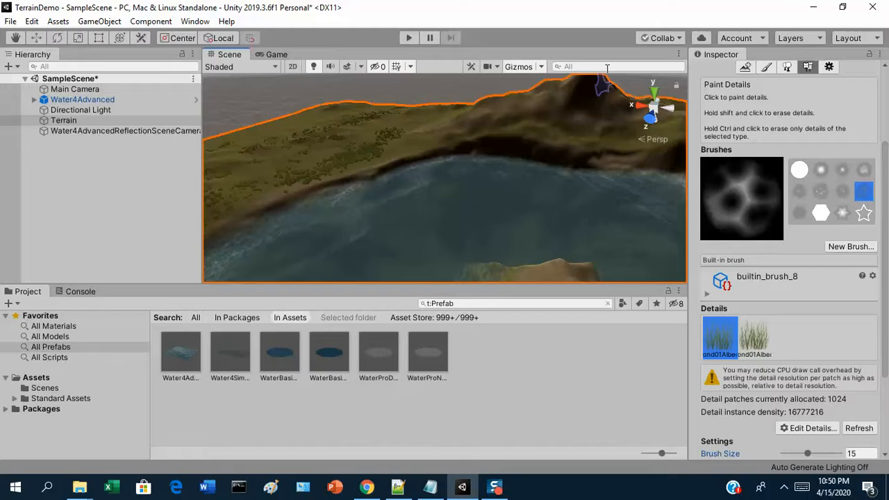
mouse_move(339, 115)
left_mouse_down()
mouse_move(232, 145)
mouse_move(448, 125)
mouse_move(341, 154)
mouse_move(409, 156)
mouse_move(1, 154)
left_mouse_up()
scroll(321, 198, "up", 3)
scroll(349, 180, "down", 2)
left_click_drag(595, 173, 347, 174, "alt")
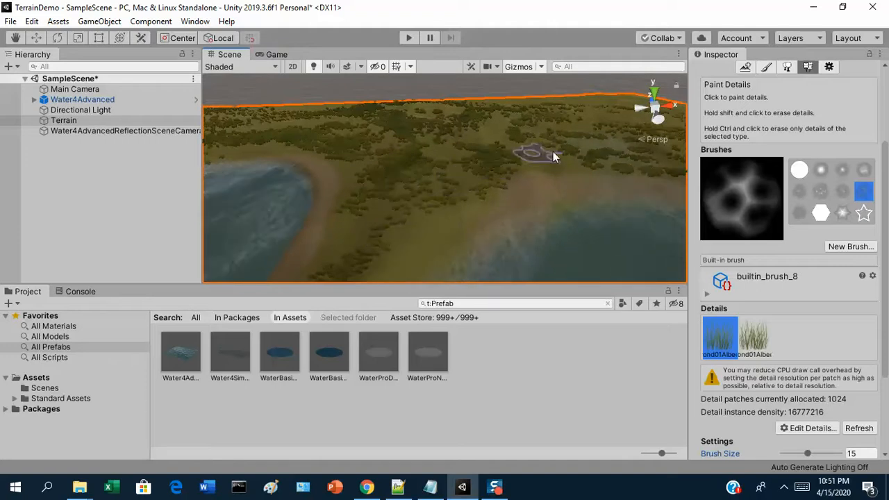